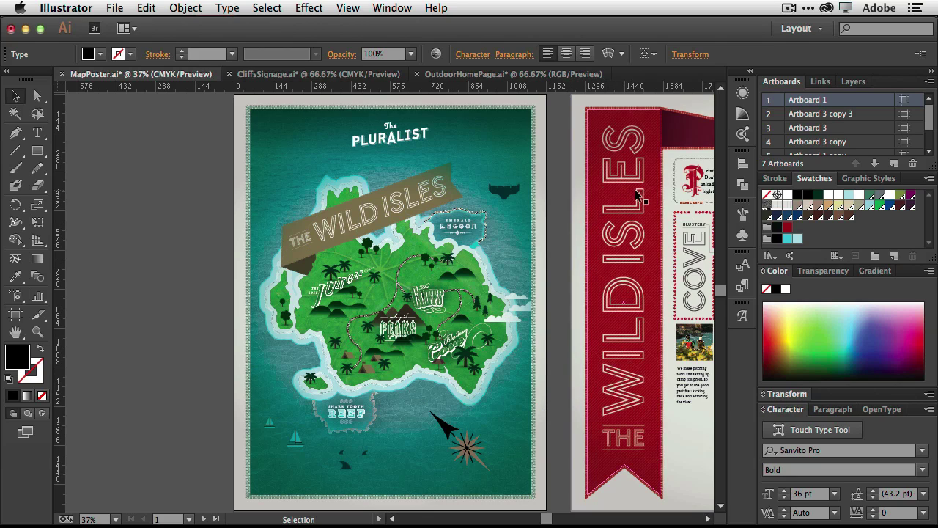
On the pattern brush corners artboard, drag the black diamond motif into Brushes as a Pattern Brush
double_click(769, 118)
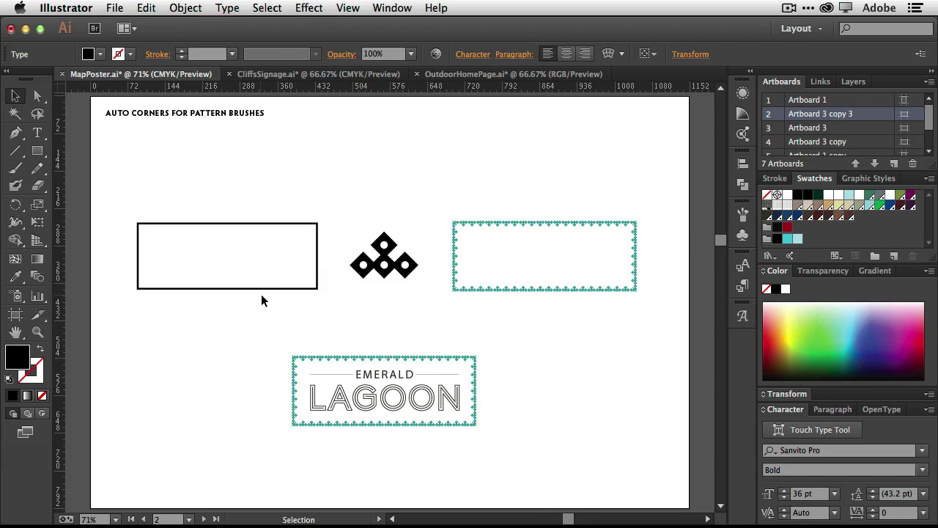
left_click(477, 290)
left_click(410, 266)
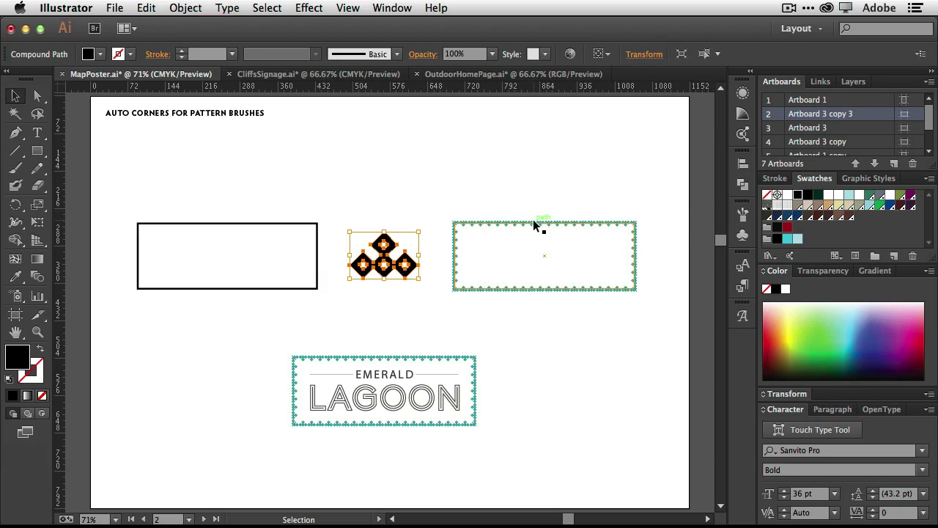
left_click(741, 217)
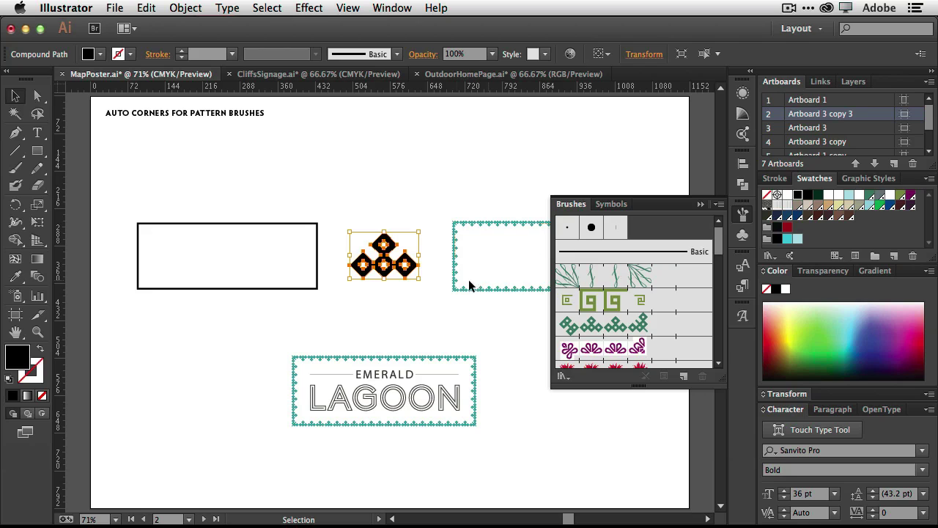
left_click_drag(410, 272, 608, 310)
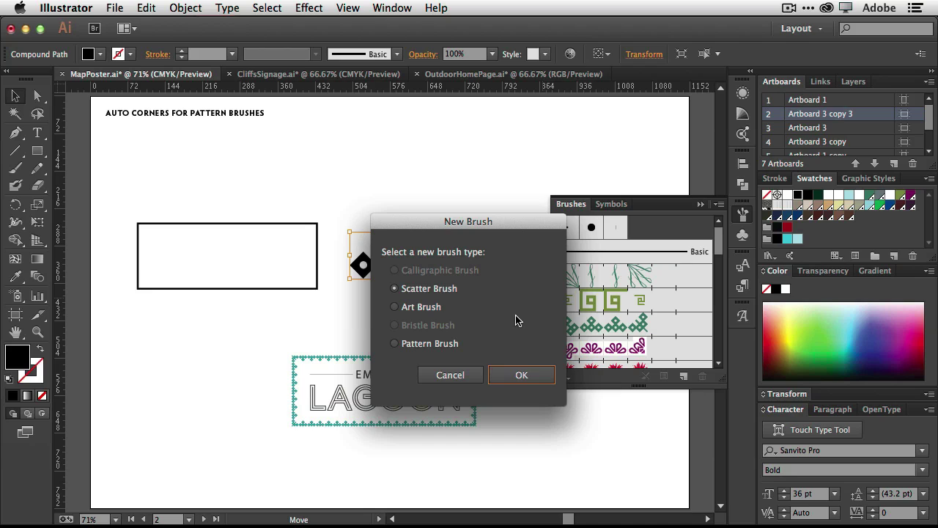
left_click(450, 349)
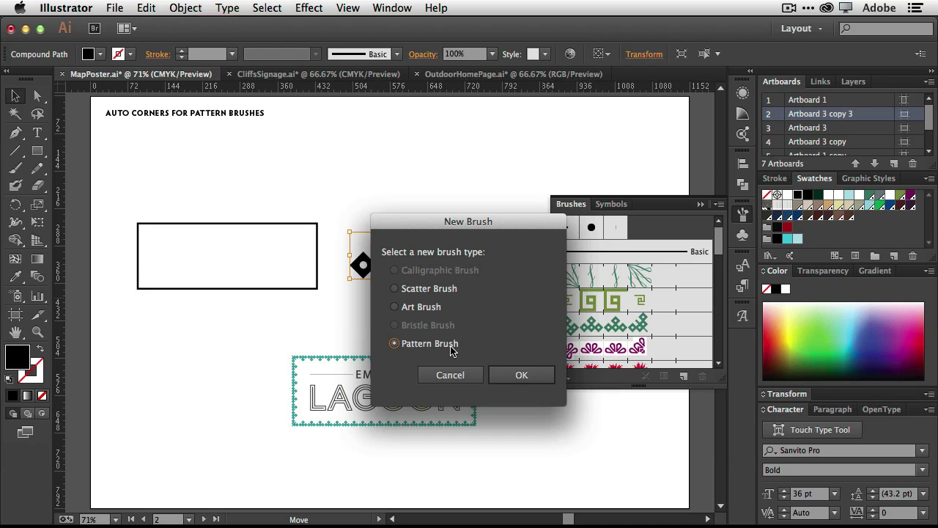
Set both the outer and inner corner tiles of the diamond brush to Auto-Centered
left_click(514, 376)
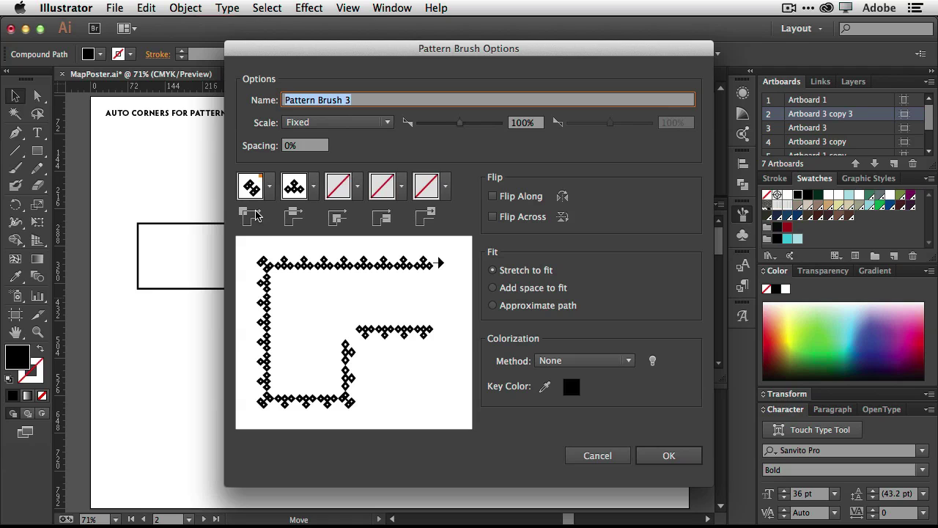
left_click(269, 189)
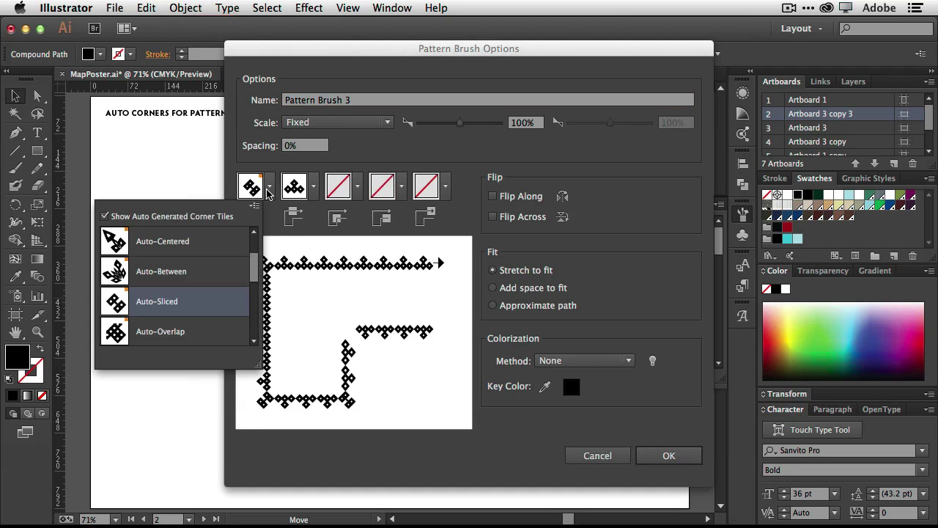
mouse_move(253, 260)
left_mouse_down()
mouse_move(251, 287)
mouse_move(252, 265)
left_mouse_up()
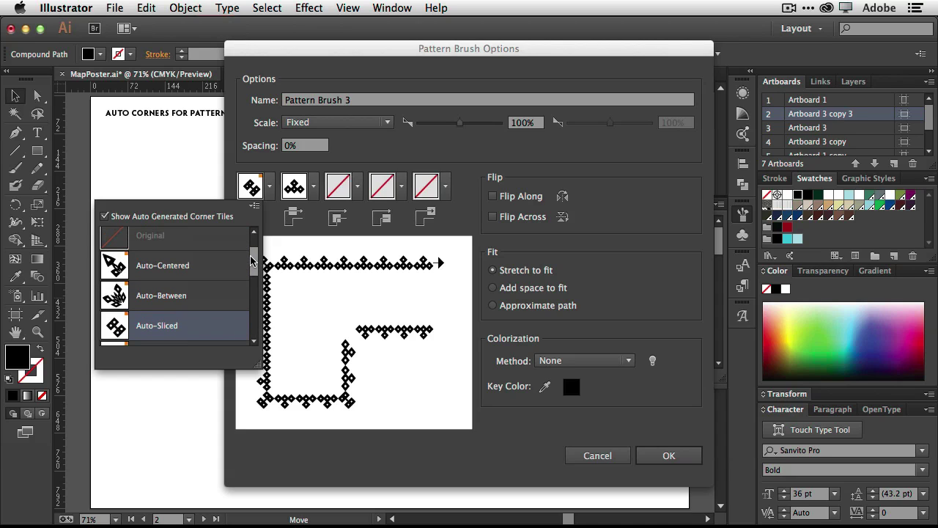
left_click(189, 269)
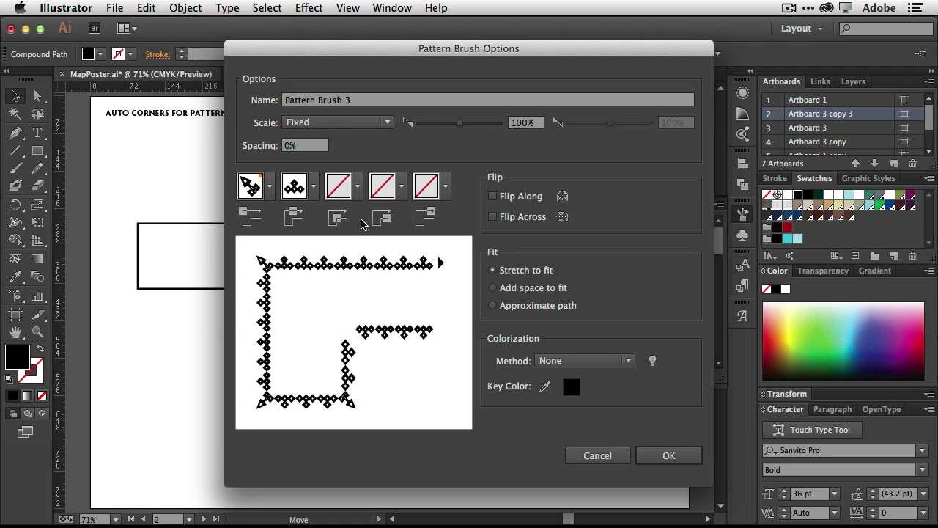
left_click(358, 189)
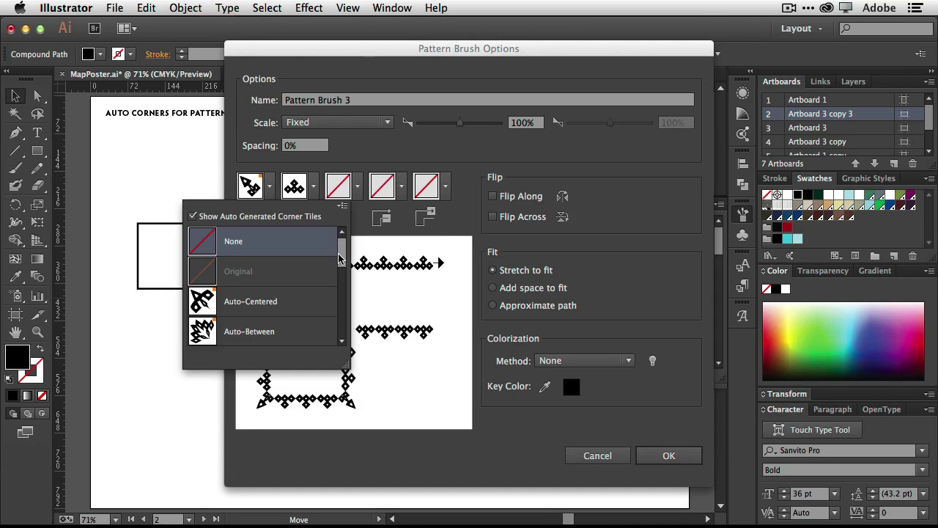
mouse_move(338, 258)
left_mouse_down()
mouse_move(339, 280)
mouse_move(339, 267)
left_mouse_up()
left_click(269, 277)
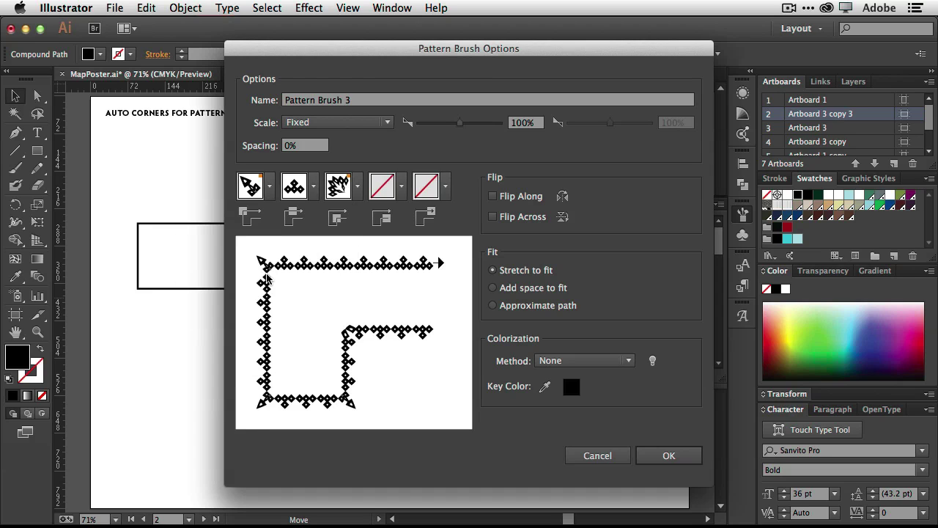
left_click(358, 186)
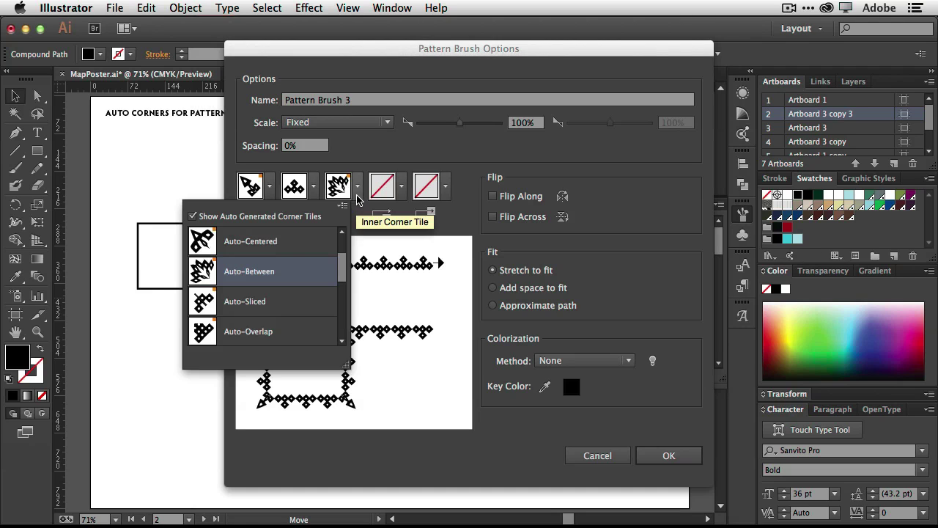
left_click(265, 249)
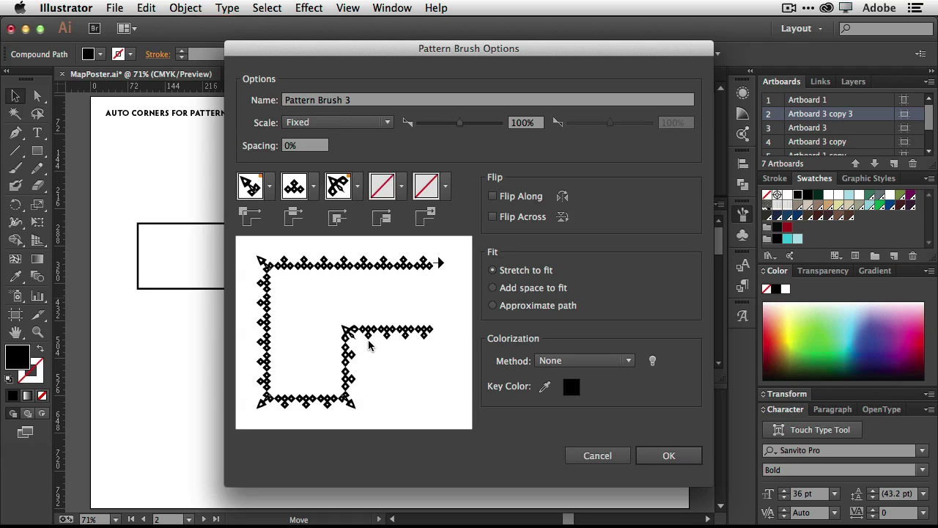
Save the diamond pattern brush and apply it to the plain black rectangle
left_click(680, 459)
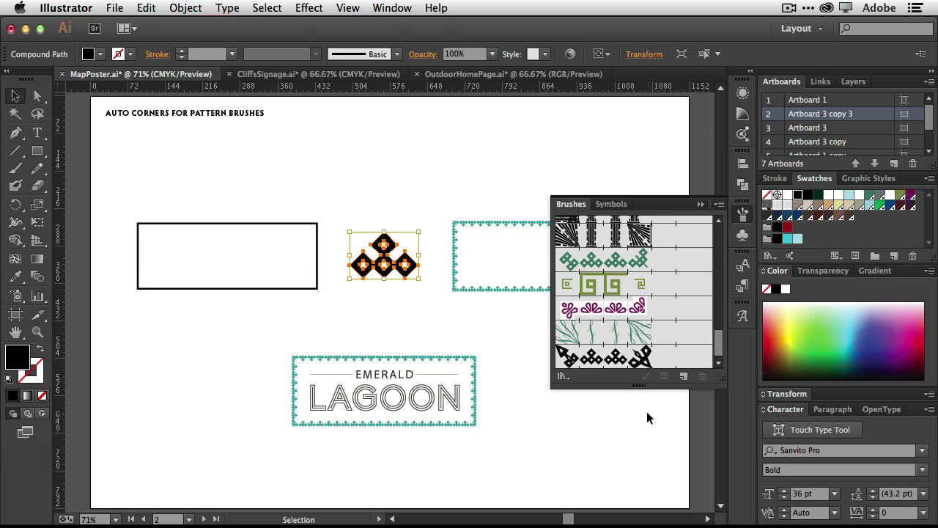
left_click(287, 288)
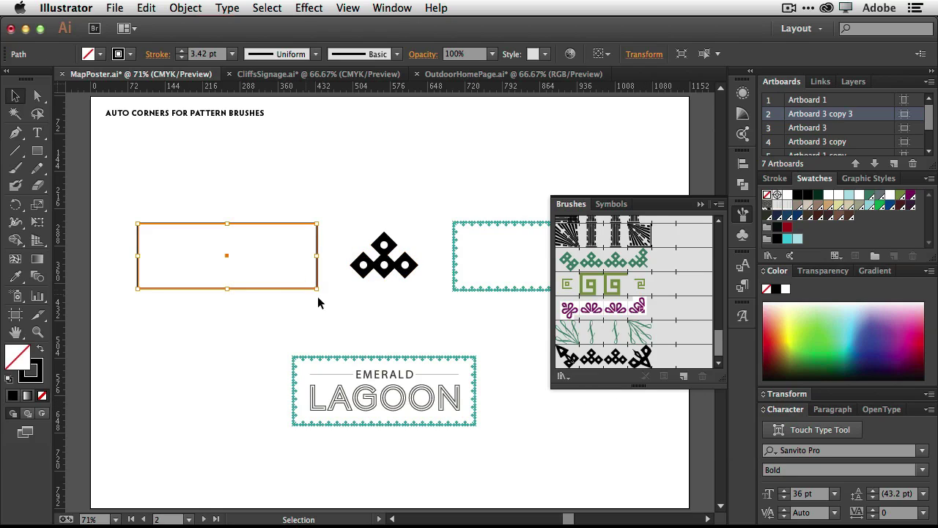
left_click(608, 337)
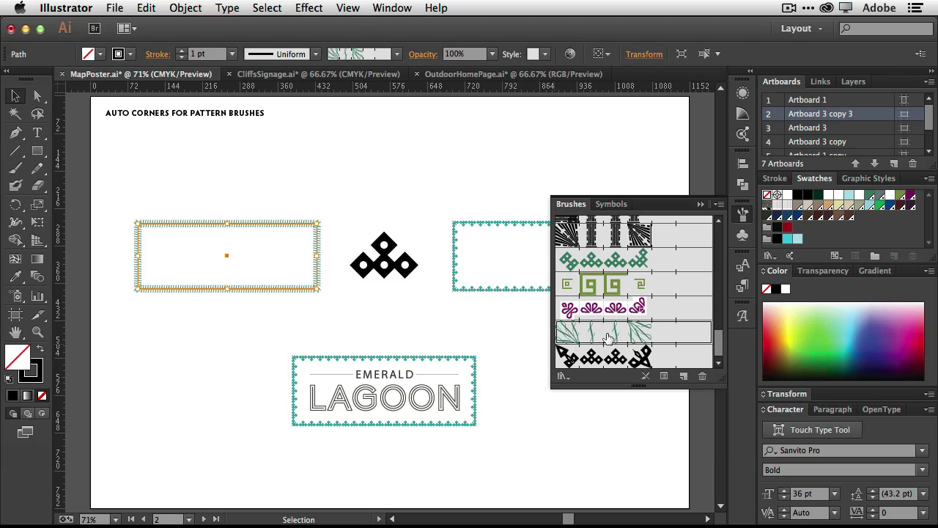
scroll(614, 270, "up", 3)
scroll(614, 270, "up", 5)
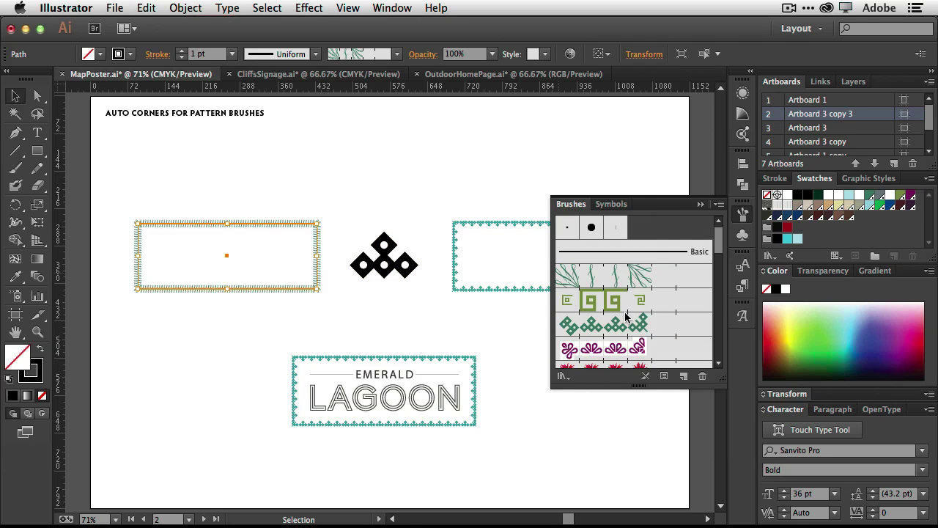
scroll(625, 317, "down", 5)
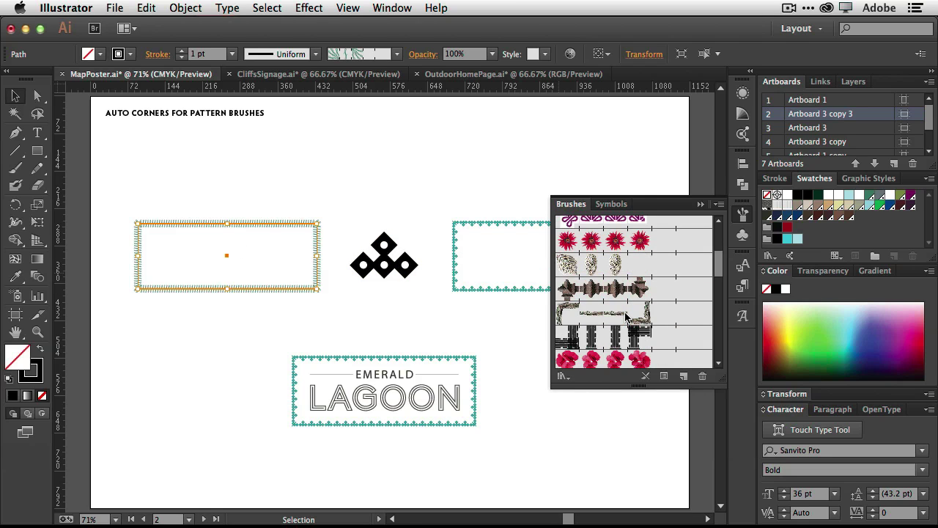
scroll(605, 341, "down", 3)
left_click(605, 344)
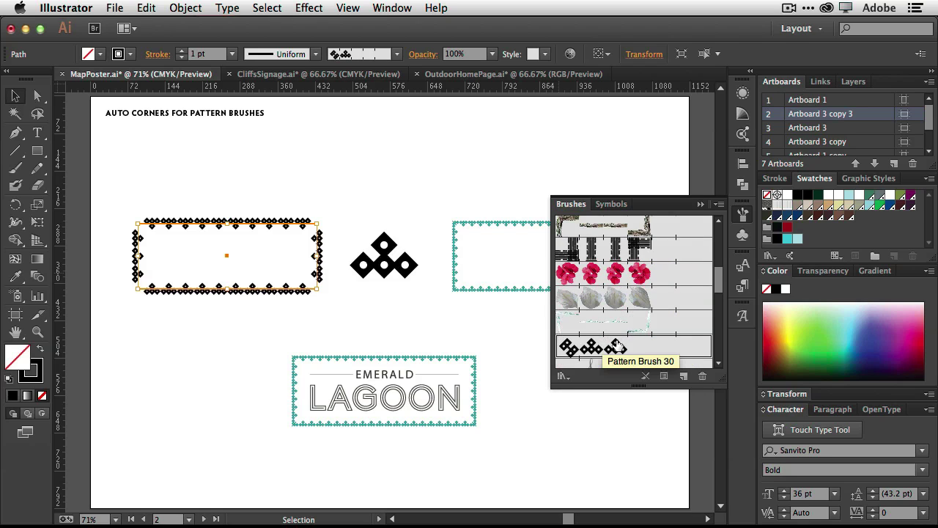
scroll(617, 345, "down", 8)
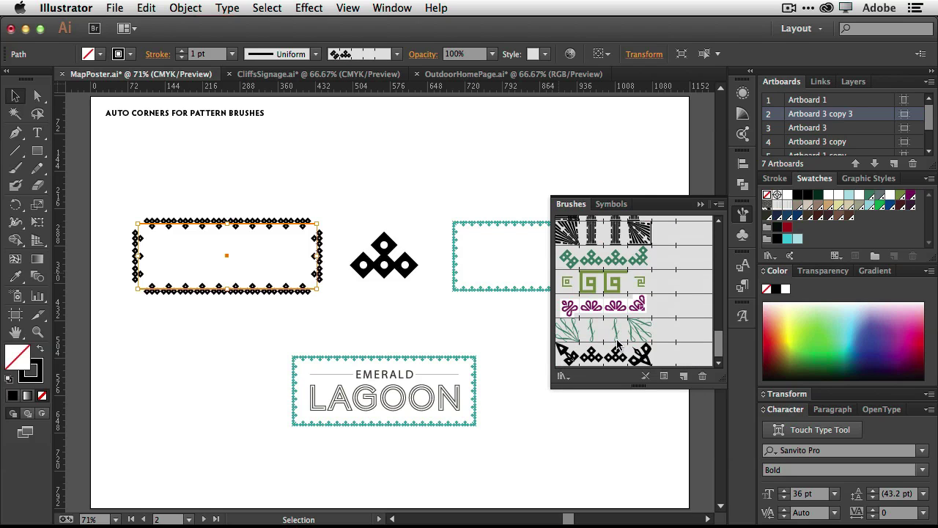
left_click(615, 356)
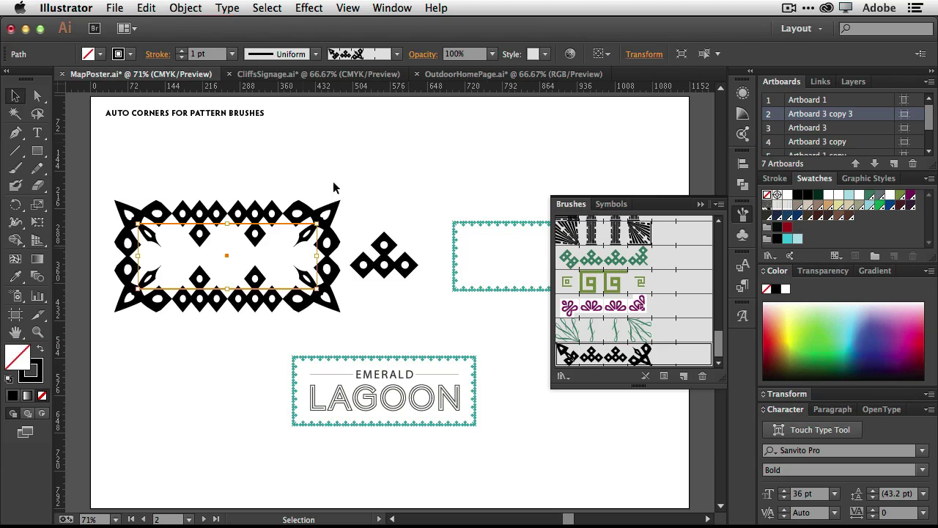
Set the rectangle's patterned stroke weight to 0.25 pt
left_click(232, 55)
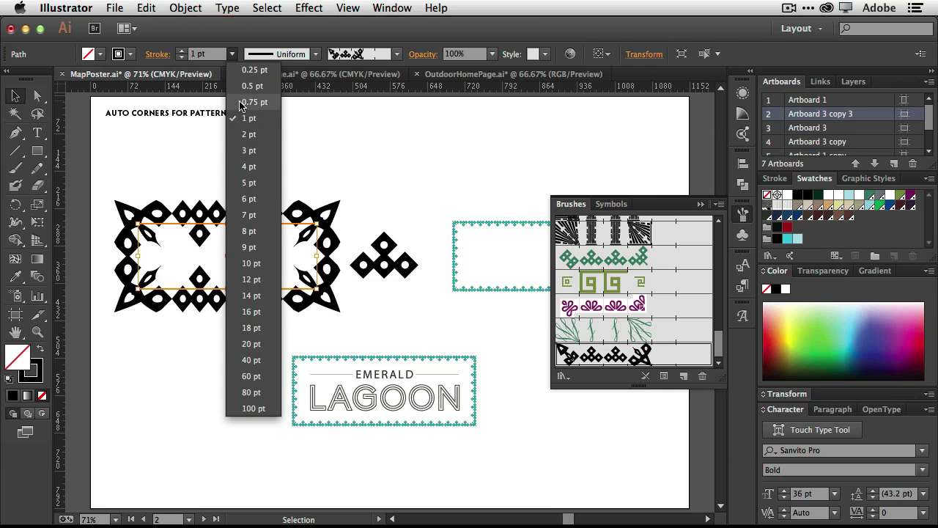
left_click(244, 101)
left_click(232, 54)
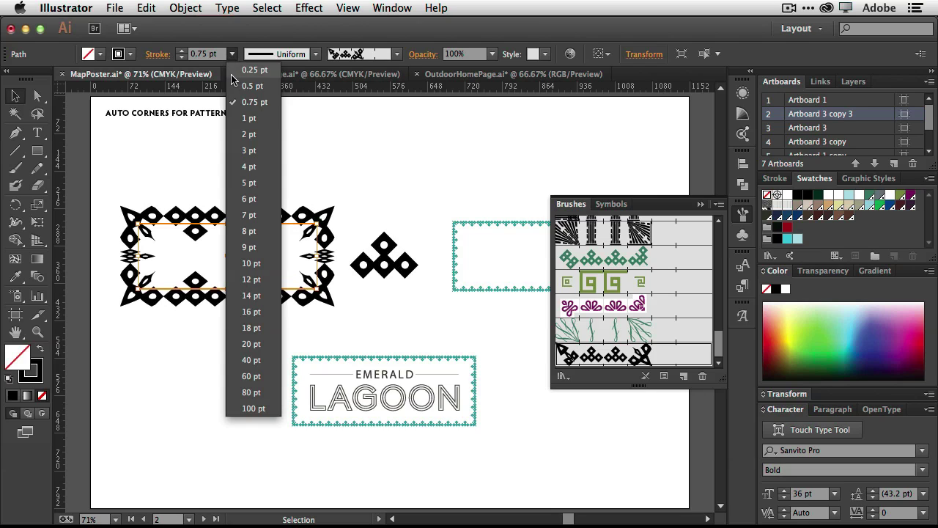
left_click(236, 70)
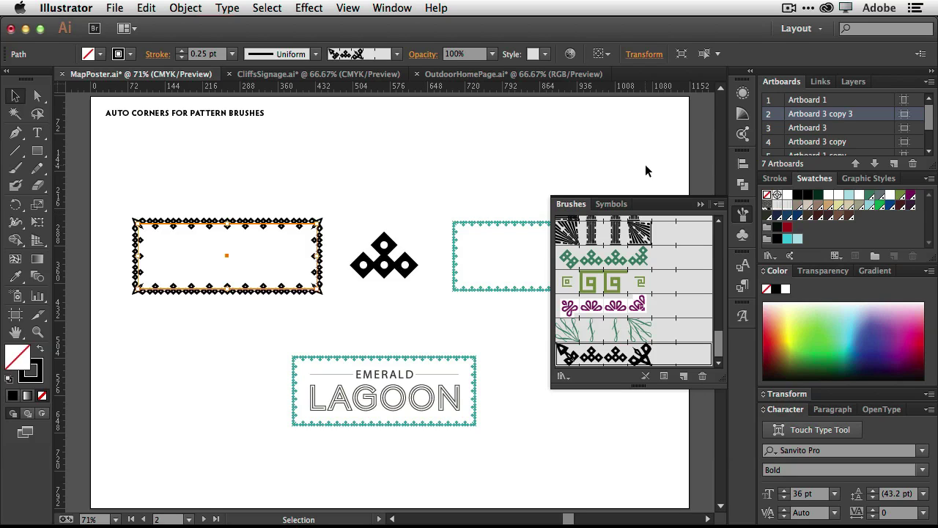
On Artboard 3, collapse the Brushes panel and select only the twig-and-leaf image
double_click(771, 129)
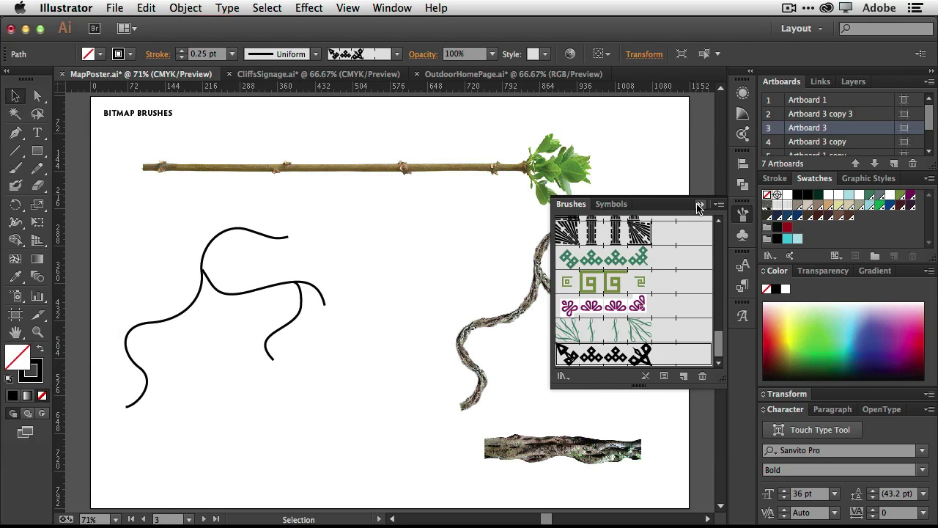
left_click(700, 204)
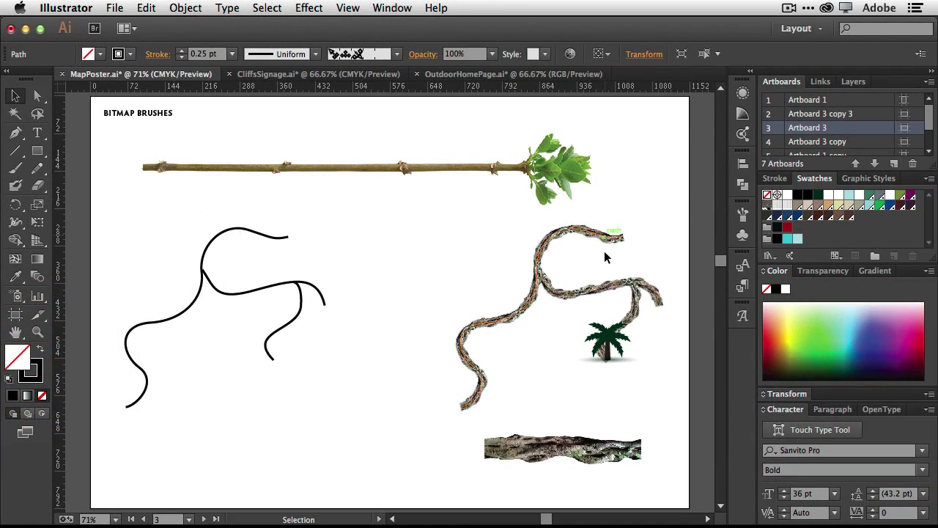
left_click(598, 450)
left_click(385, 154, "shift")
left_click(383, 159)
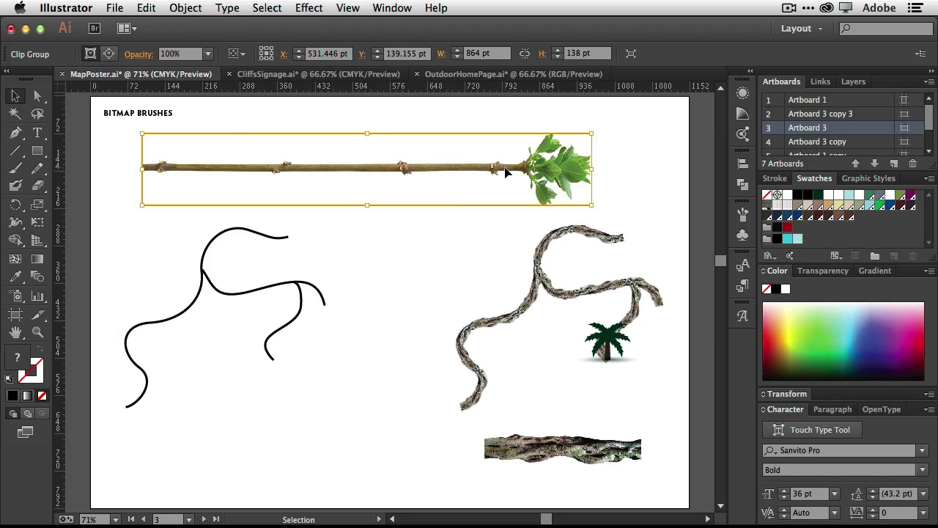
Zoom in on the branch image until its pixels show, then zoom back out
key("super+equal")
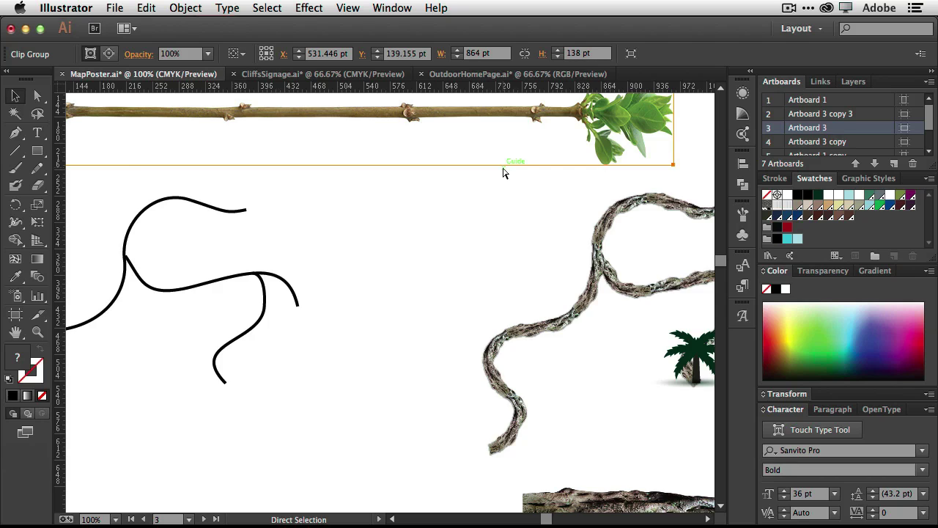
key("super+equal")
scroll(502, 173, "up", 5)
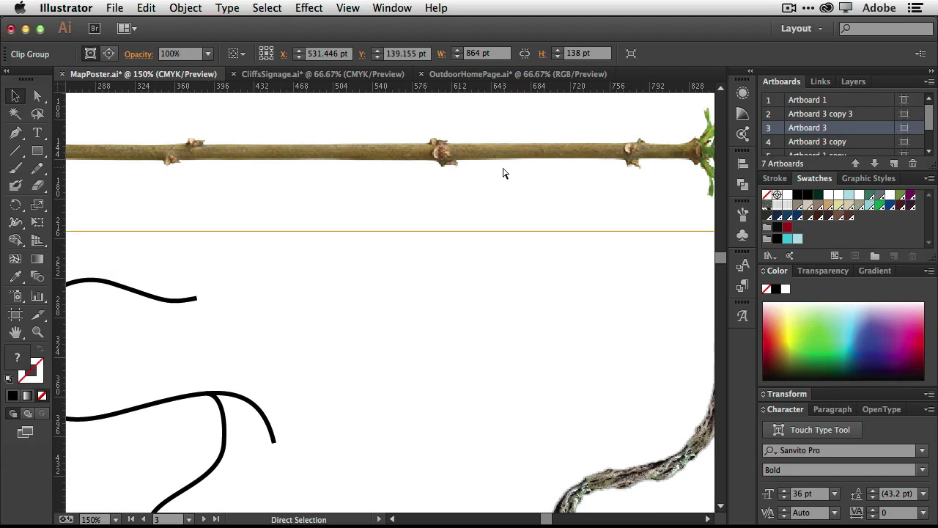
key("super+equal")
key("super+equal")
scroll(503, 173, "up", 15)
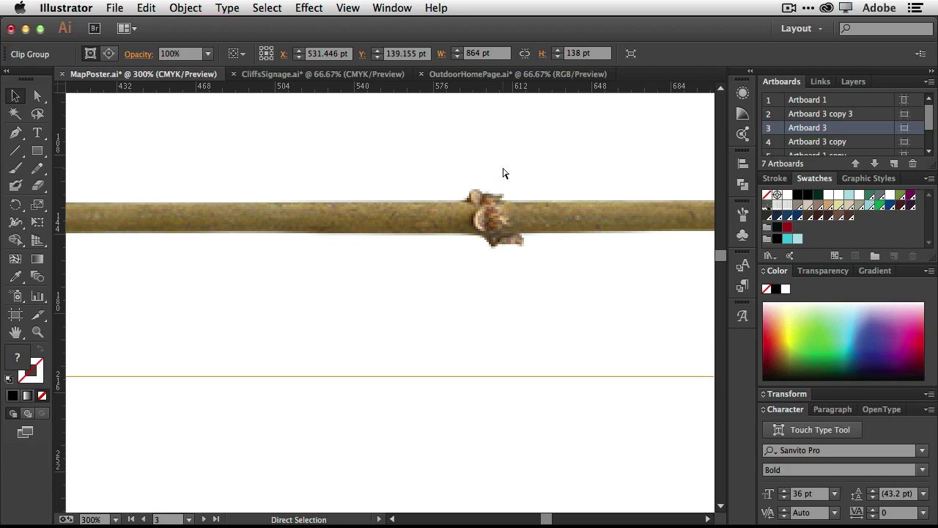
key("super+equal")
key("super+equal")
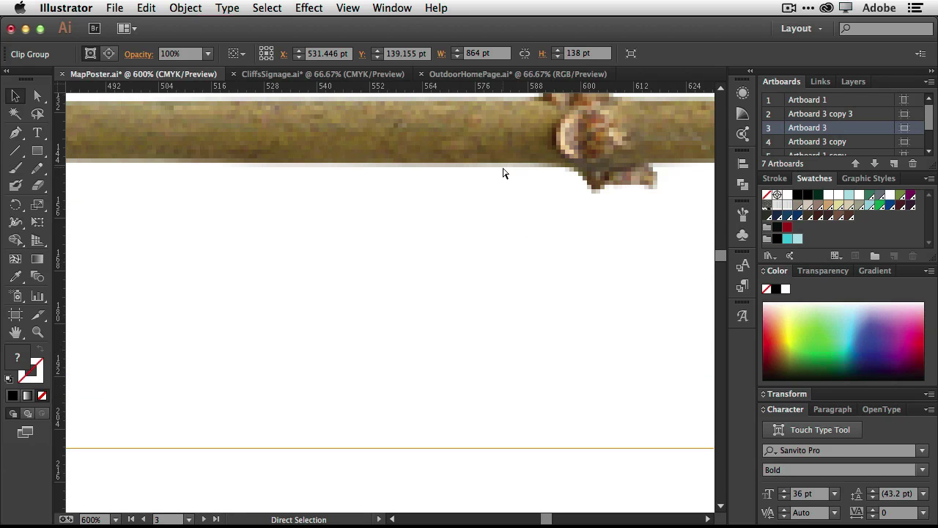
key("super+minus")
key("super+minus")
key("super+minus")
key("super+minus")
key("super+minus")
key("super+minus")
key("super+minus")
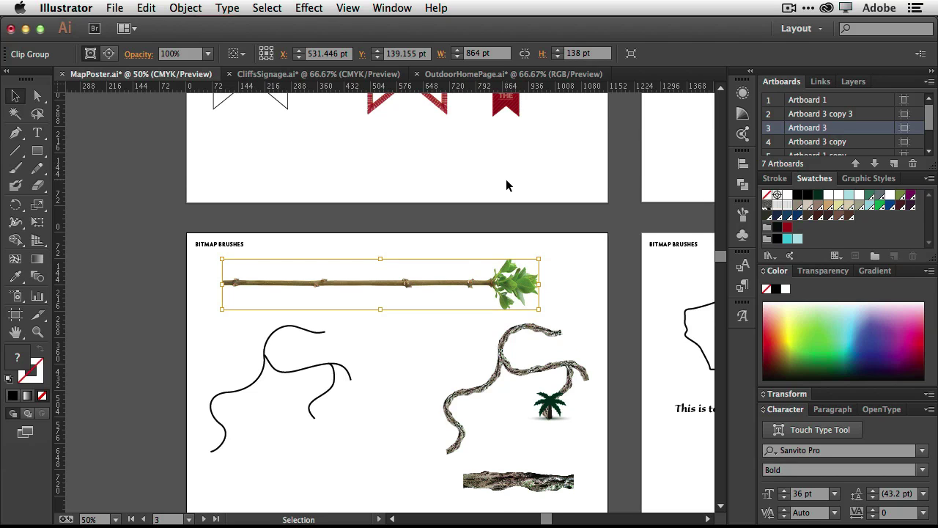
Drag the leafy branch image into Brushes and make it a new Art Brush
scroll(506, 183, "down", 3)
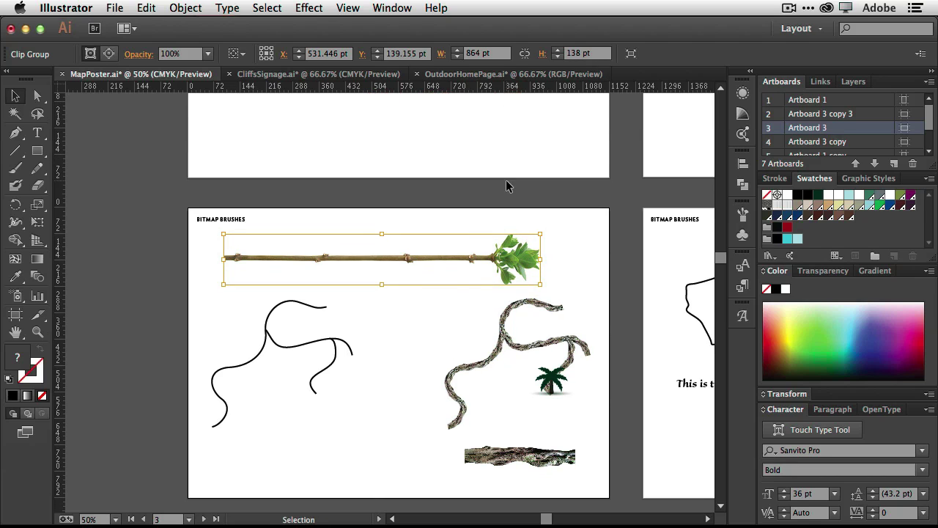
left_click(743, 213)
left_click_drag(500, 254, 600, 271)
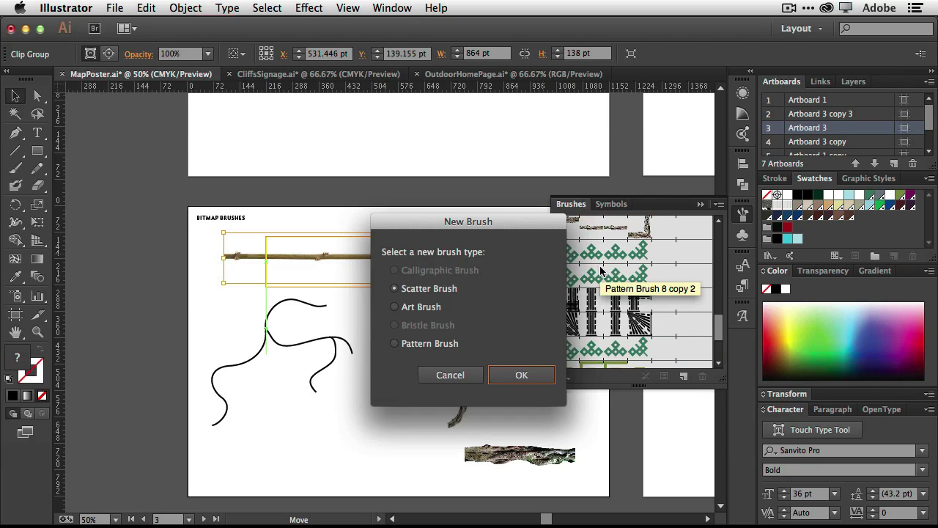
left_click(423, 309)
left_click(517, 374)
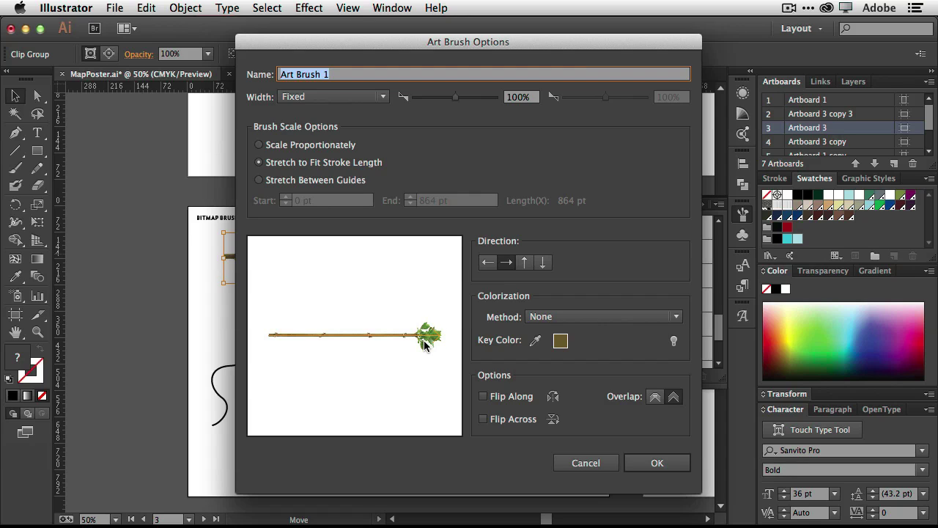
Make Art Brush 1 stretch between guides, with the end guide at 707.108 pt
left_click(323, 179)
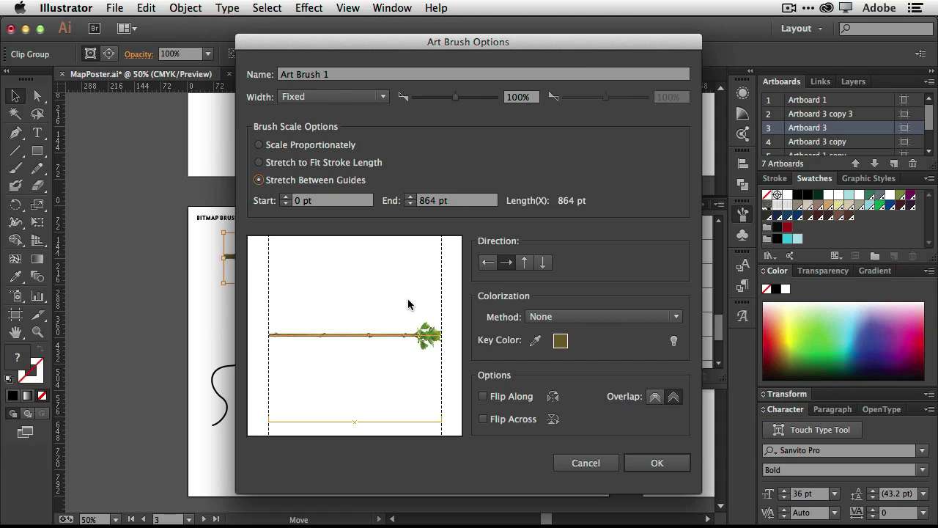
left_click_drag(440, 308, 410, 310)
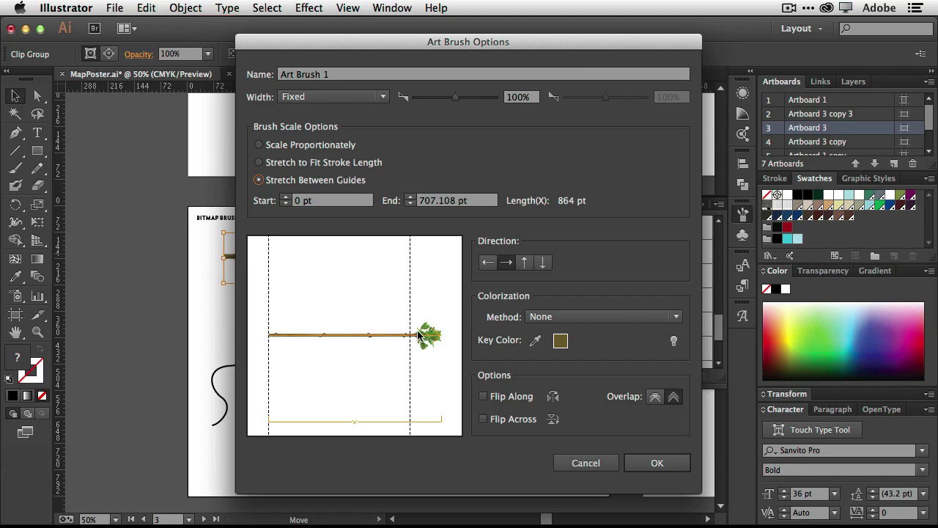
left_click(657, 463)
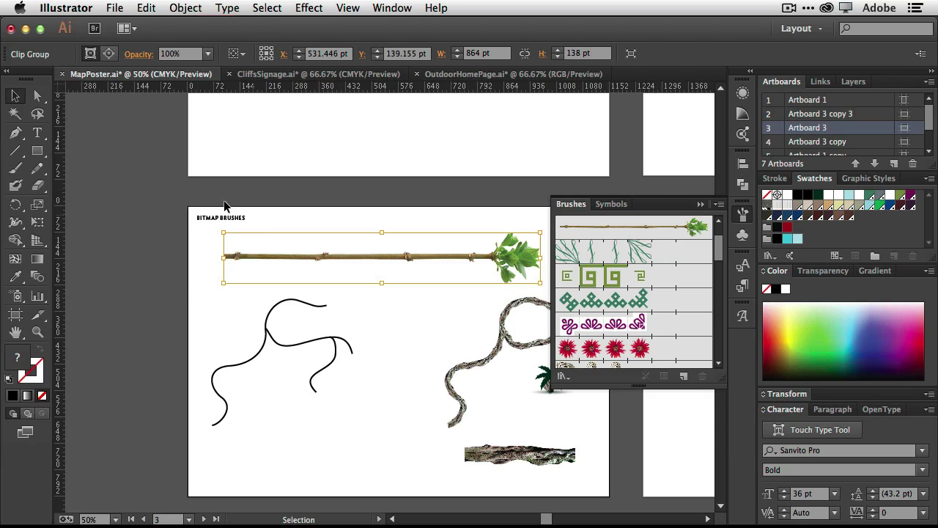
Paint branch strokes with the Paintbrush and undo extras, keeping one diagonal leafy stroke
key("b")
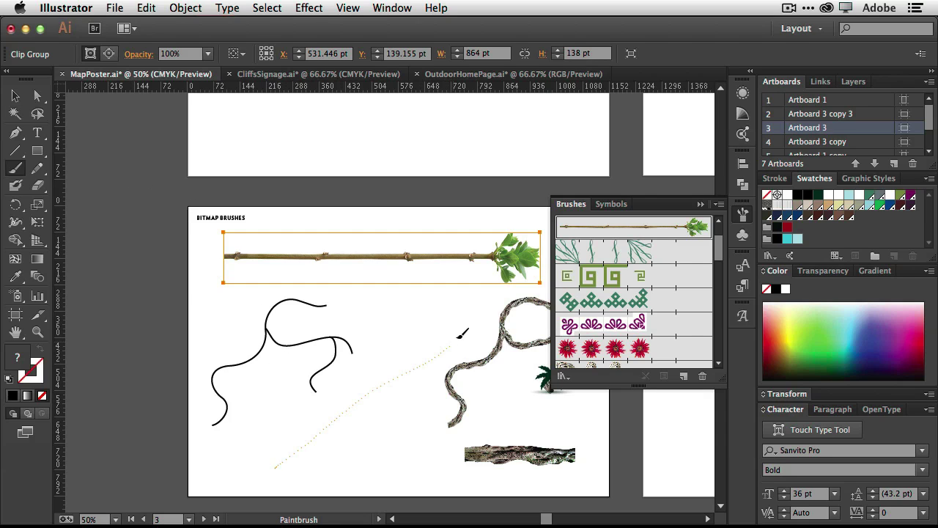
left_click_drag(463, 331, 498, 297)
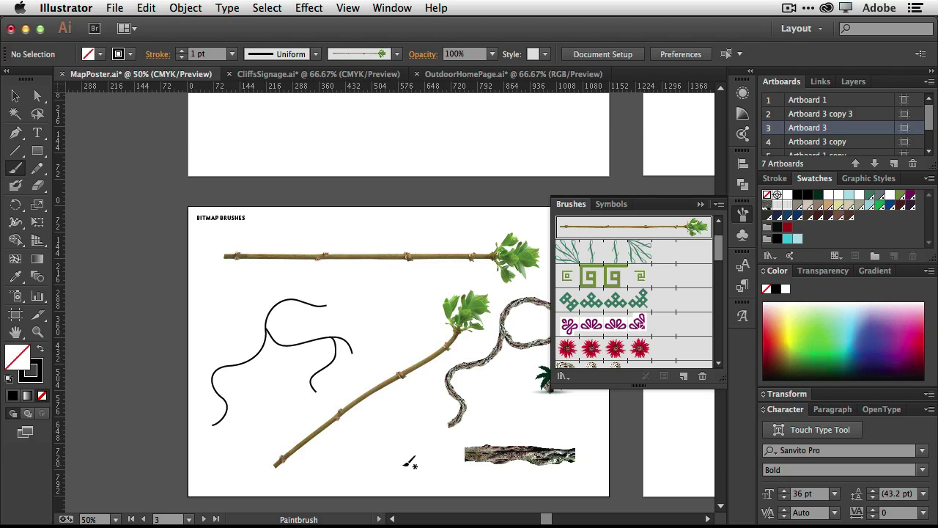
mouse_move(406, 464)
left_mouse_down()
mouse_move(299, 400)
mouse_move(216, 285)
left_mouse_up()
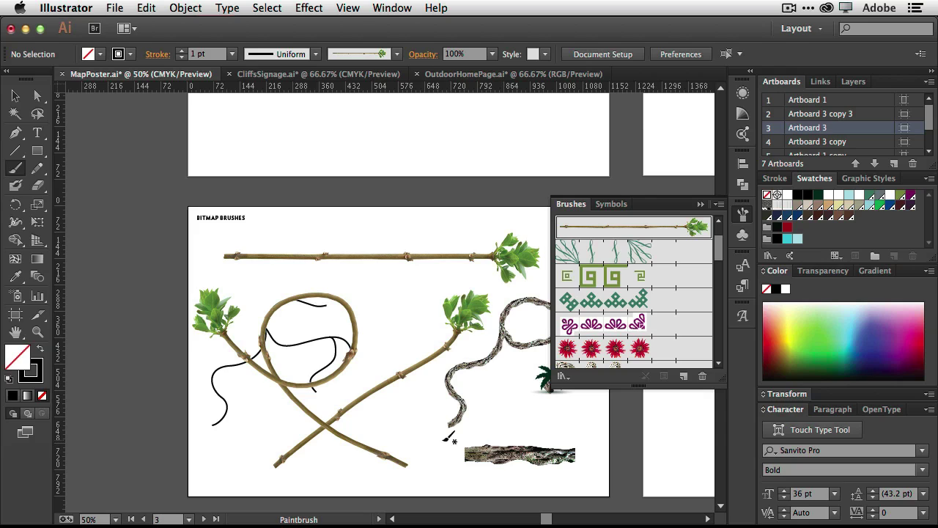
left_click_drag(233, 459, 248, 429)
mouse_move(499, 425)
left_mouse_down()
mouse_move(561, 423)
mouse_move(592, 446)
left_mouse_up()
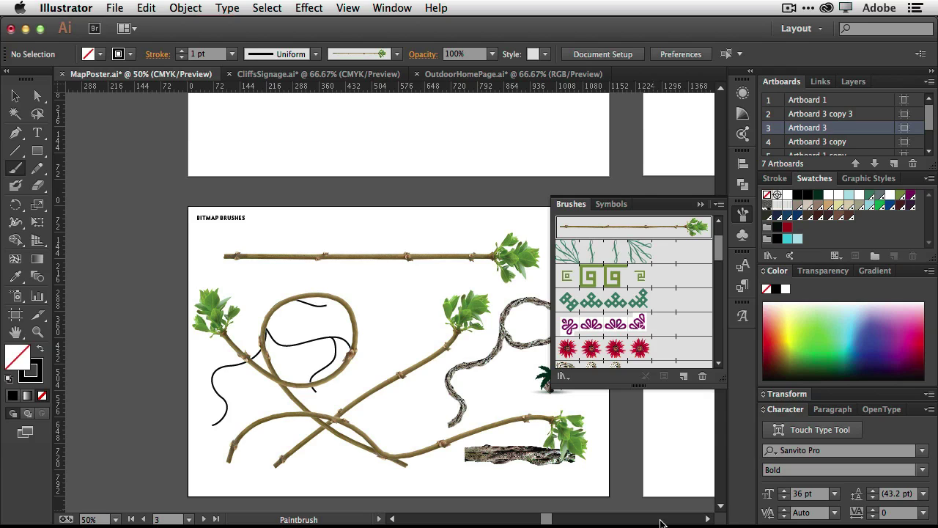
key("super+z")
key("super+z")
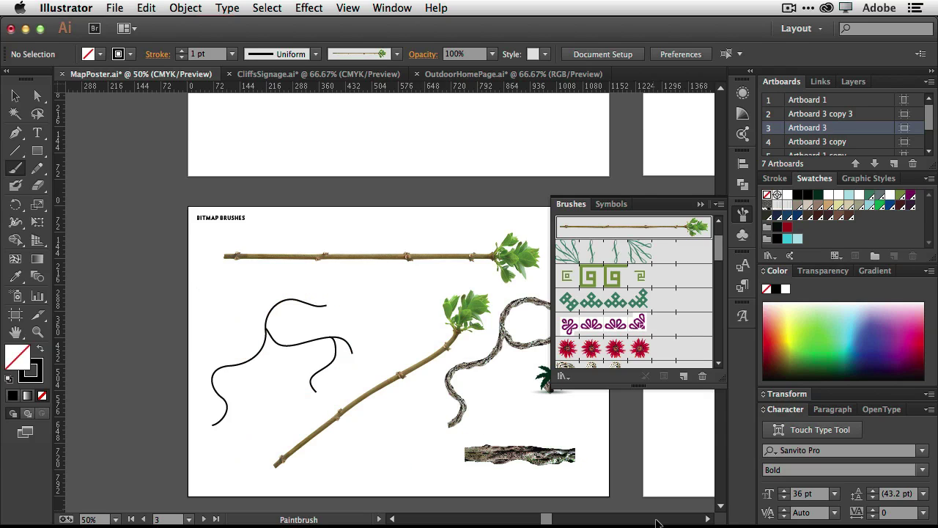
On Artboard 3 copy, collapse Brushes and select the words 'This is text' with the Type tool
double_click(771, 144)
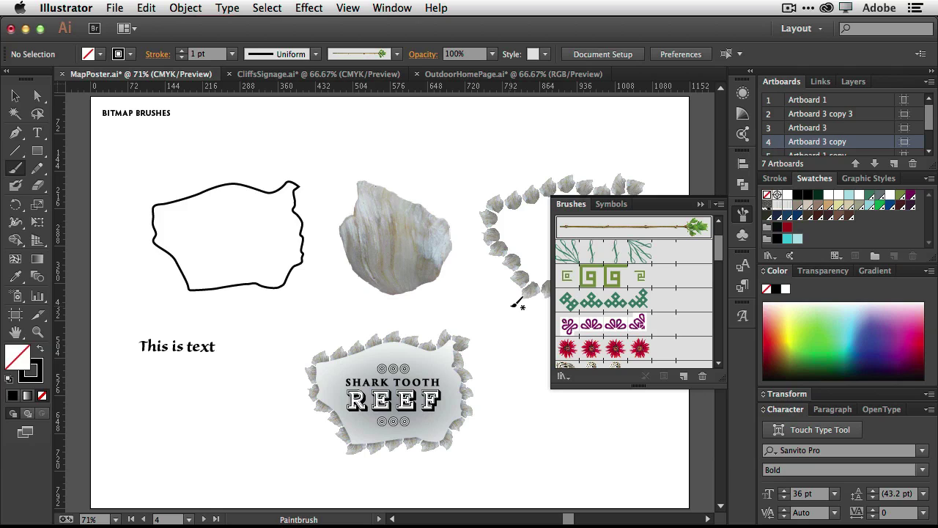
left_click(700, 204)
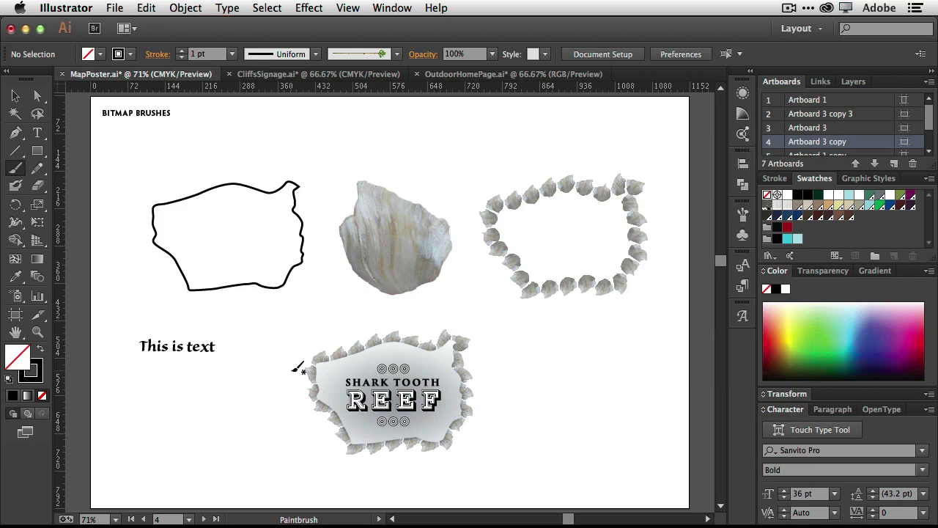
left_click(37, 133)
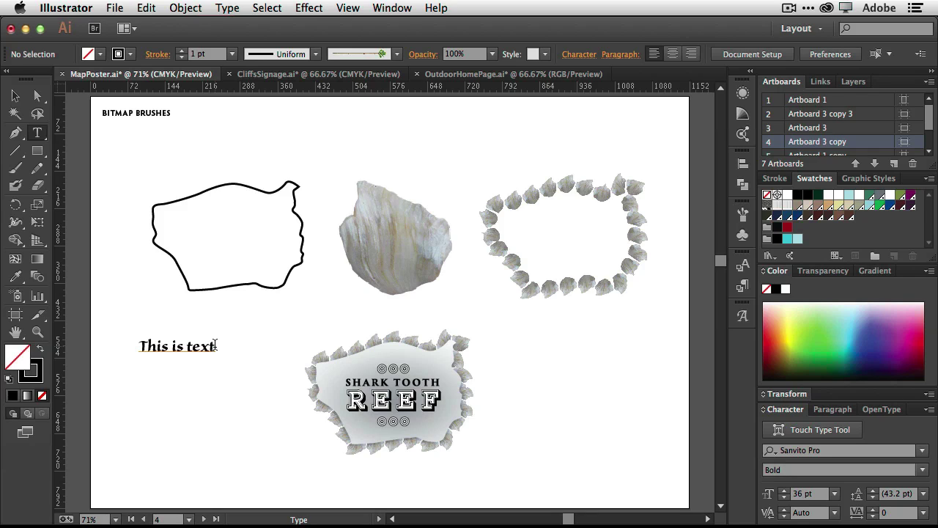
left_click_drag(216, 345, 137, 346)
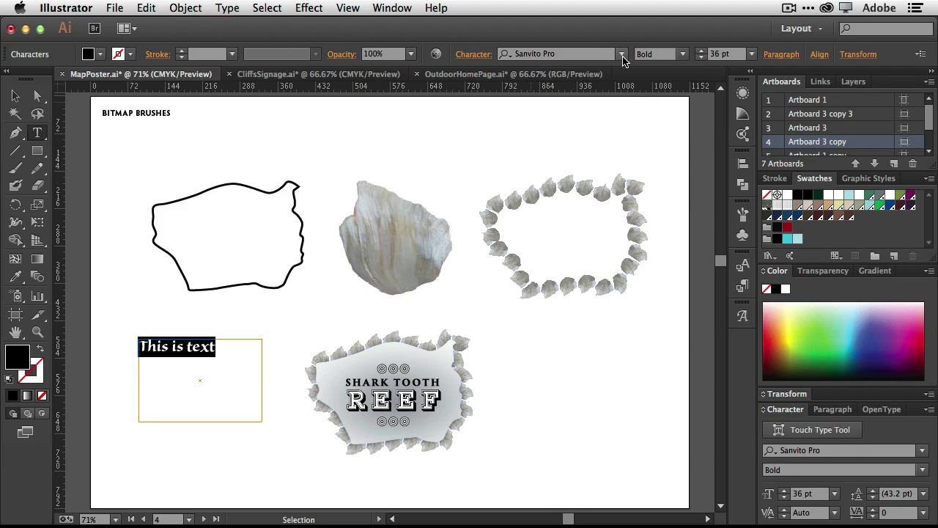
Browse the font list's Optima and Orator Std styles, keeping Sanvito Pro Bold 36 pt
left_click(622, 54)
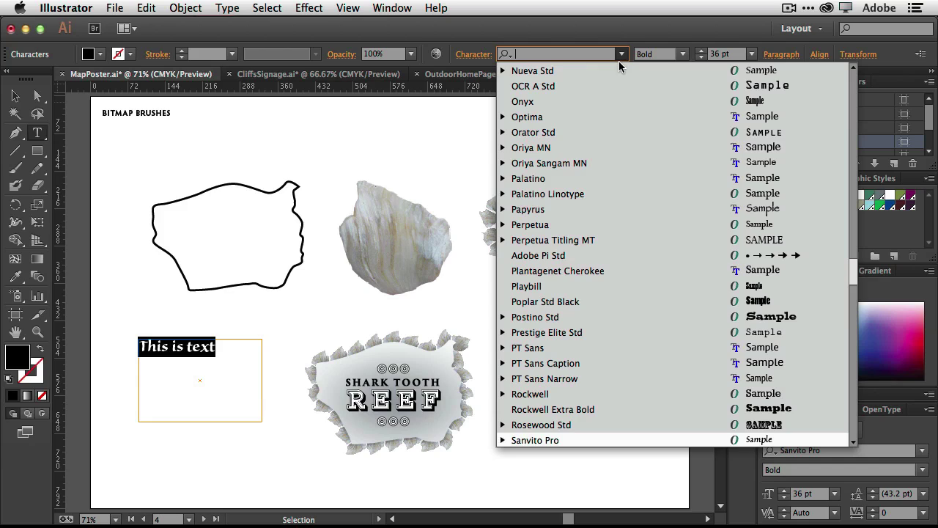
left_click(503, 117)
left_click(503, 117)
left_click(503, 133)
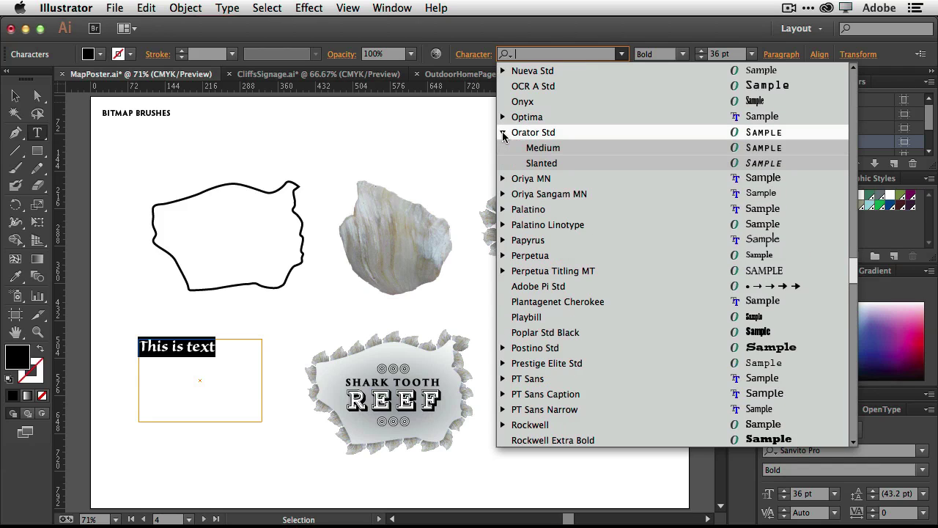
left_click(503, 134)
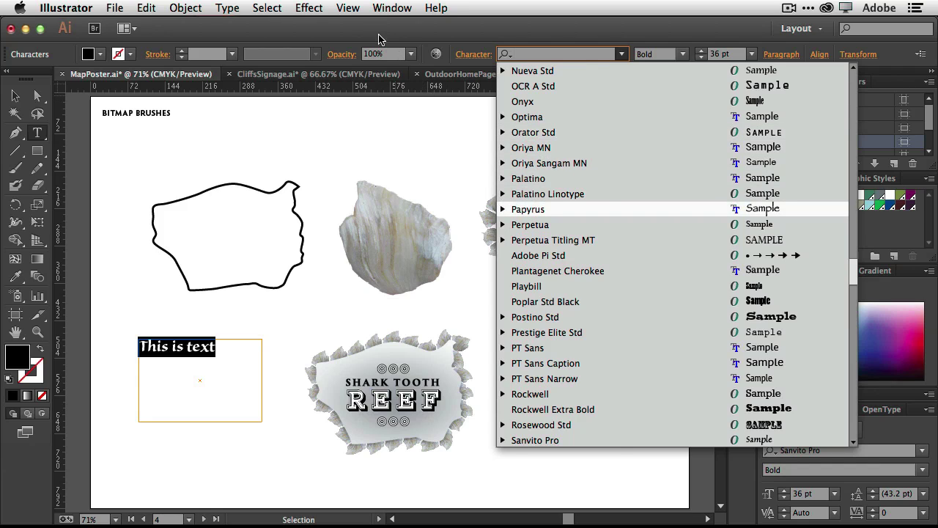
left_click(358, 31)
Review the Type menu's Recent Fonts and Font lists, then dismiss it and exit text editing
left_click(227, 8)
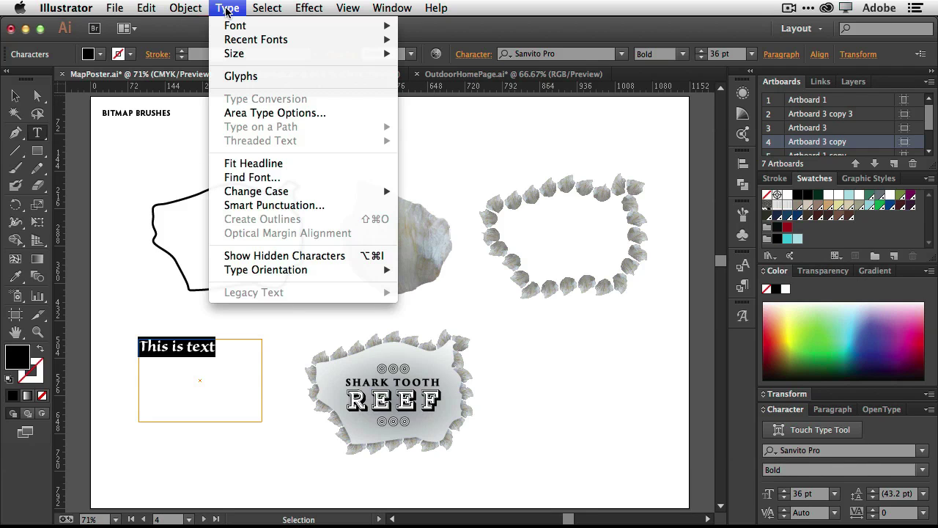
mouse_move(231, 42)
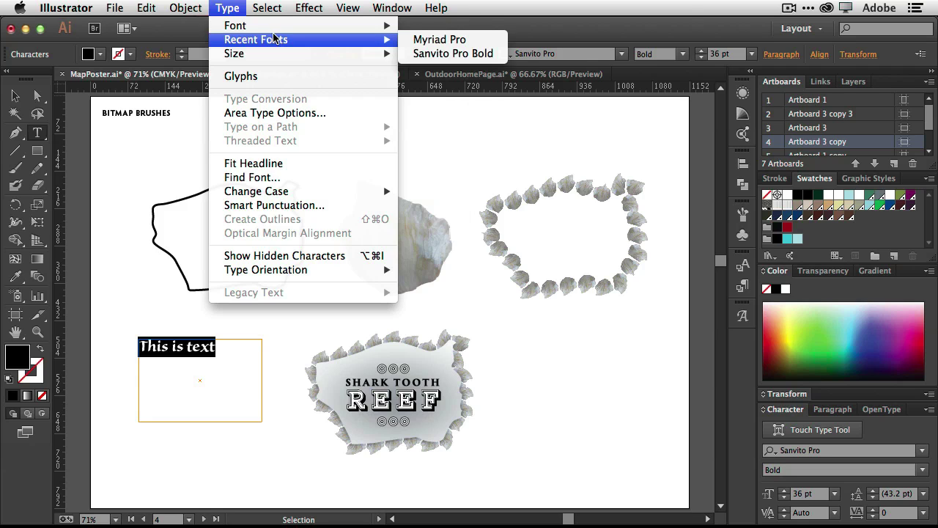
mouse_move(277, 26)
mouse_move(298, 41)
left_click(444, 122)
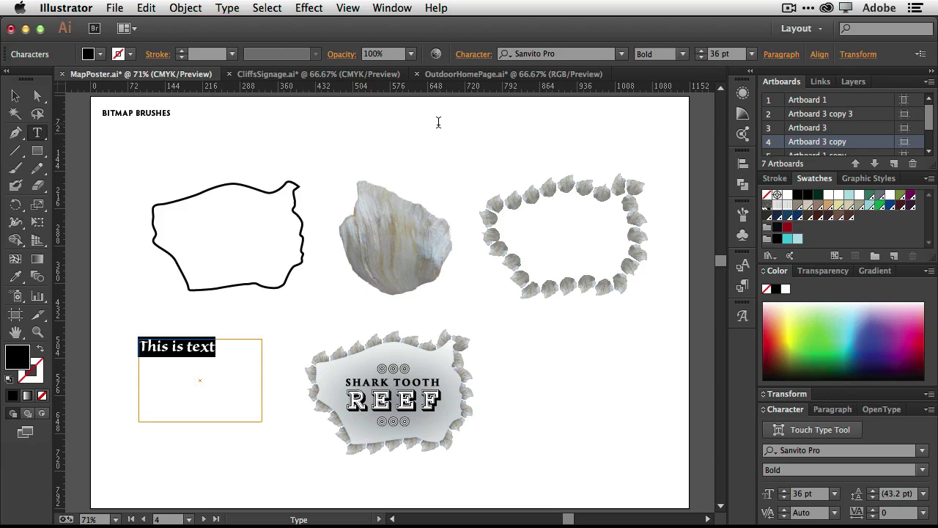
key("Escape")
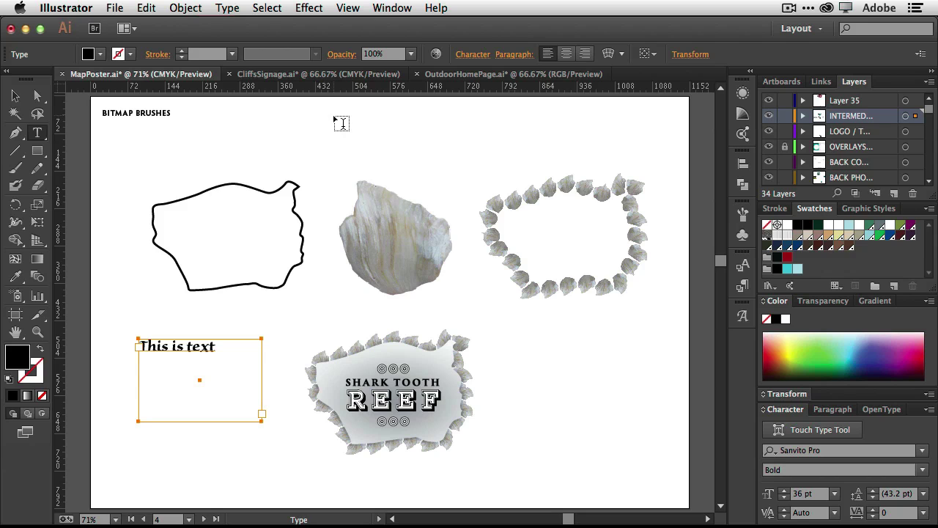
Bring up the CliffsSignage.ai document with its 'The CLIFFS' wood sign
left_click(304, 77)
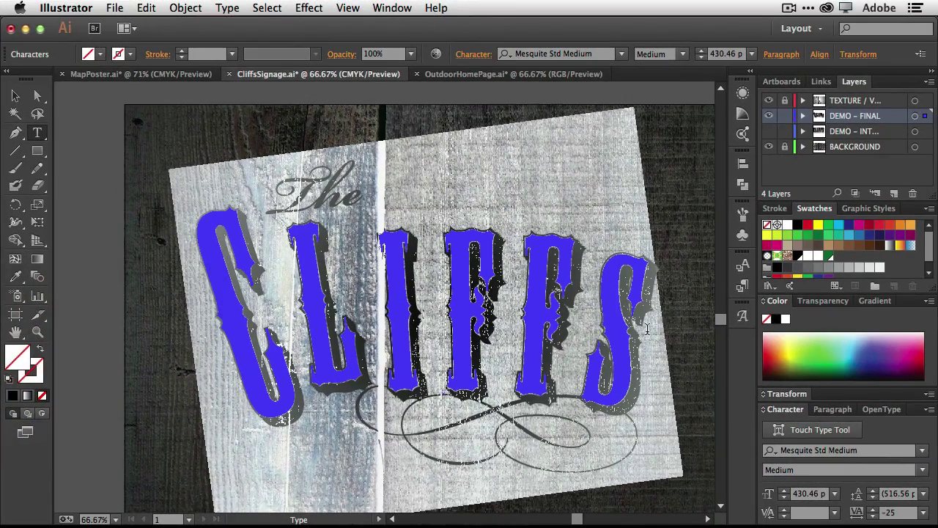
With the Touch Type Tool, shrink the C of CLIFFS
left_click(46, 136)
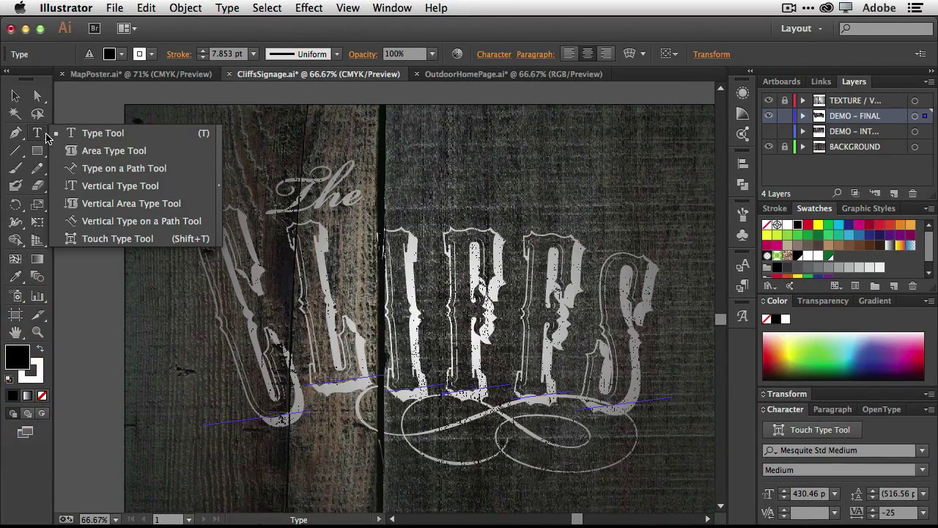
left_click(110, 238)
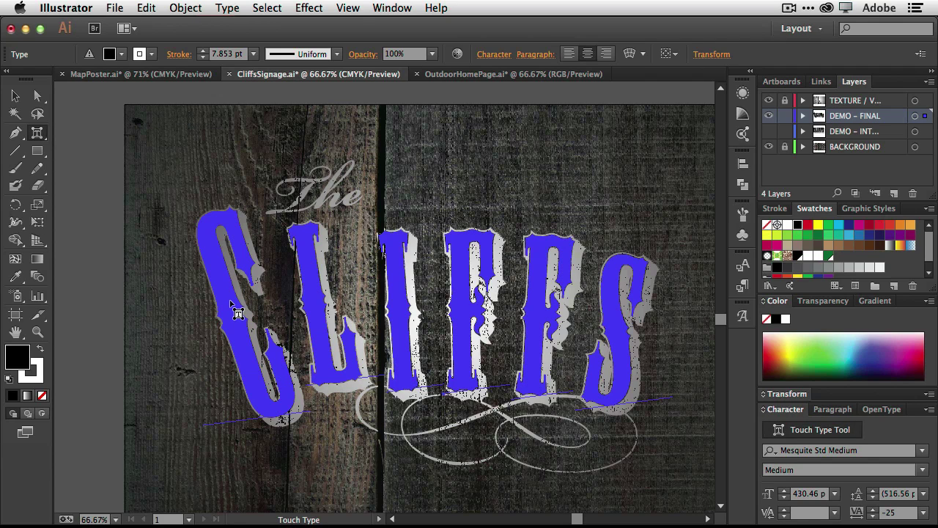
left_click(238, 314)
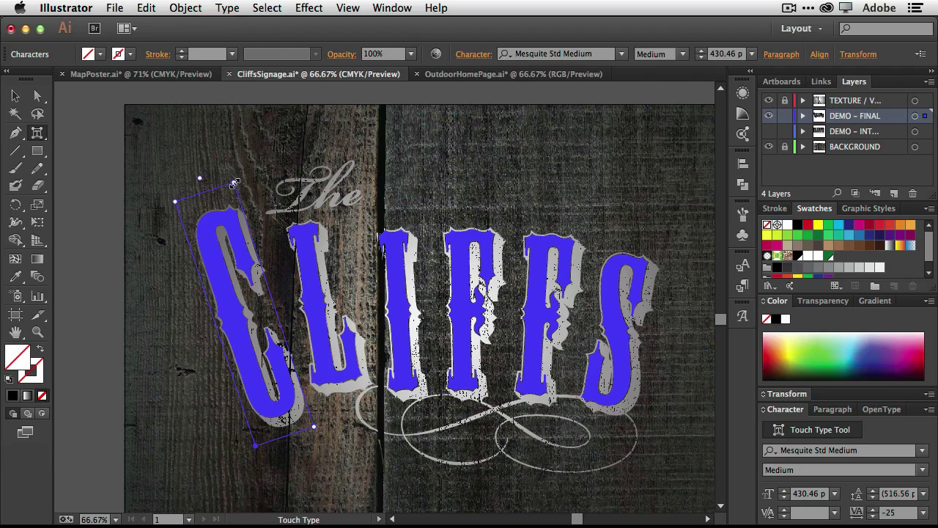
left_click_drag(236, 183, 195, 161)
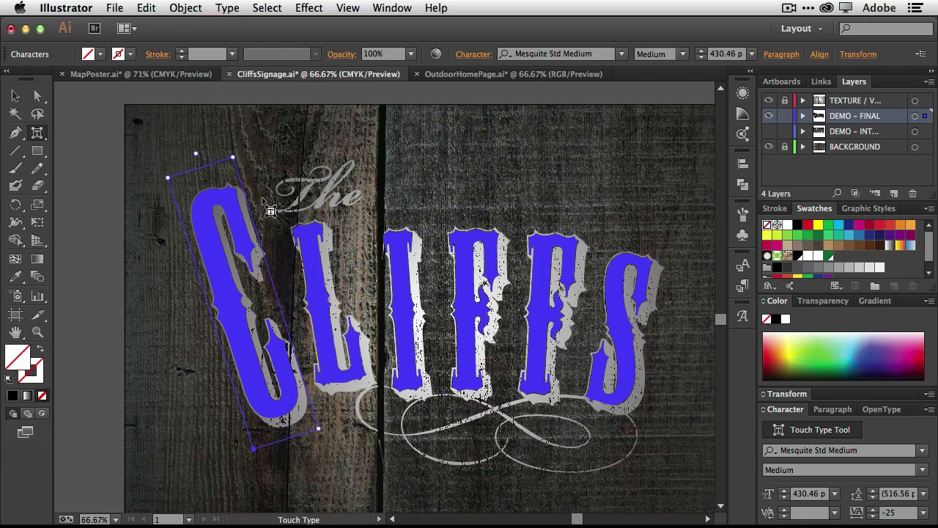
Shrink and tilt the I of CLIFFS
left_click(316, 247)
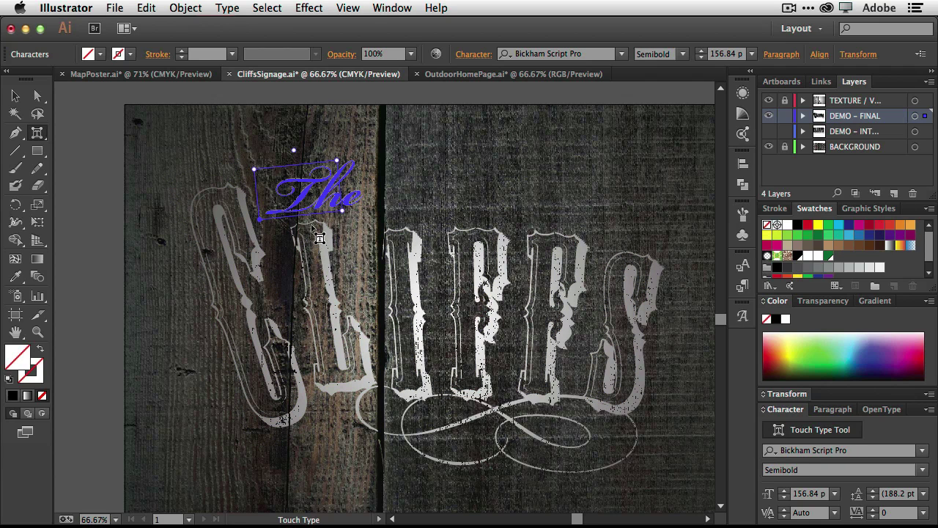
left_click(410, 327)
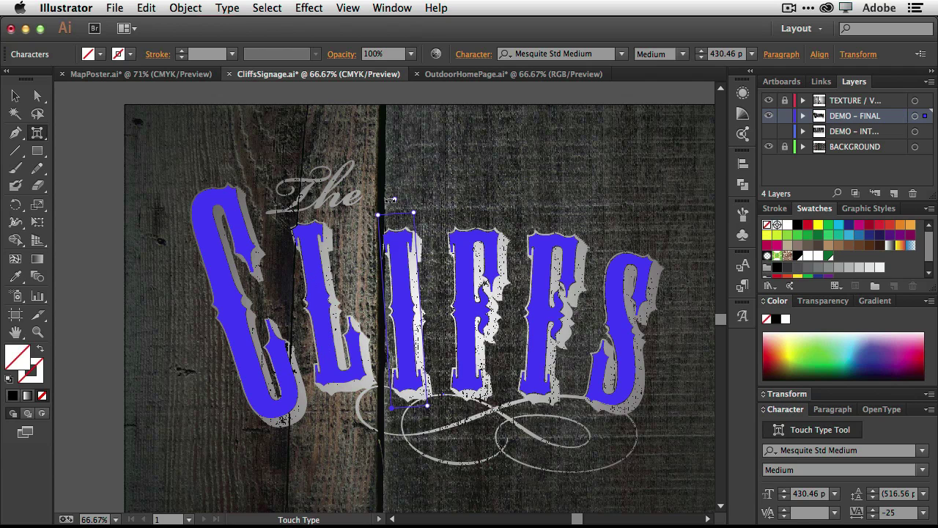
left_click_drag(412, 213, 412, 232)
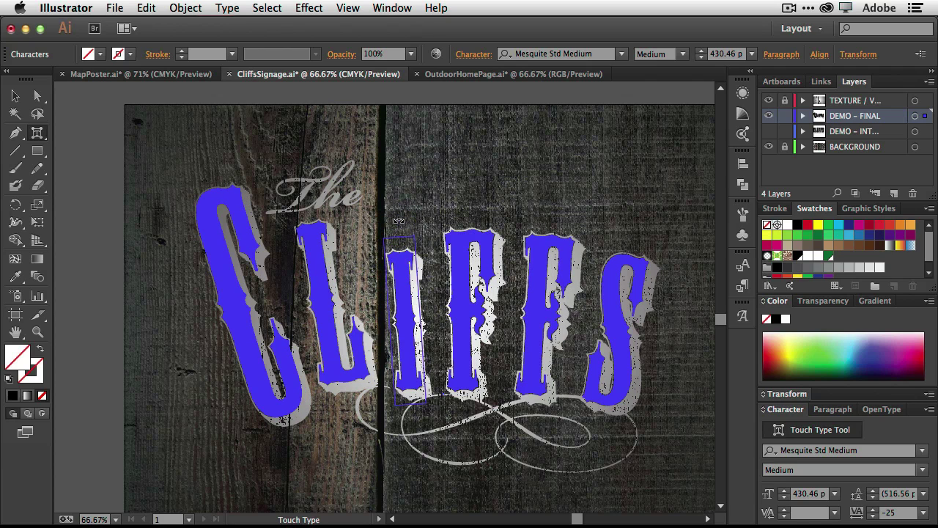
left_click_drag(398, 219, 389, 222)
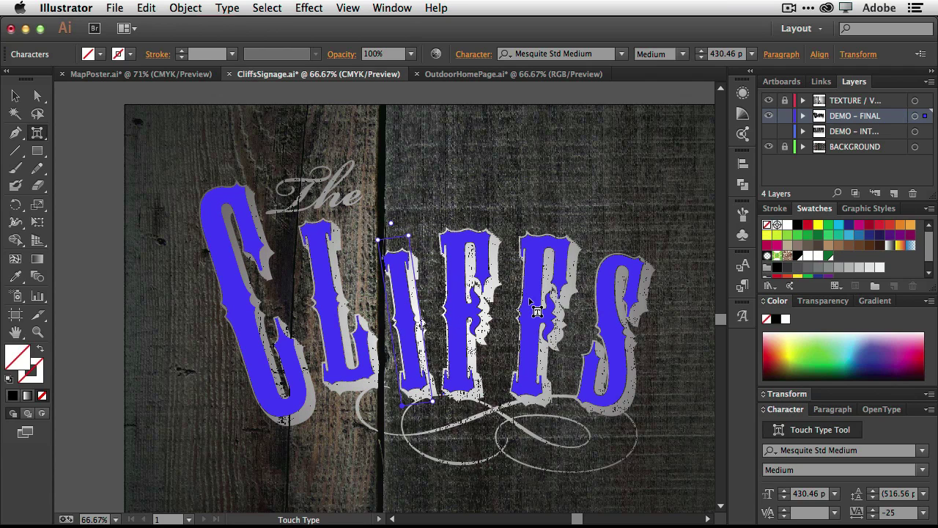
Shrink the L of CLIFFS to about 93% and lower it below the baseline
left_click(352, 354)
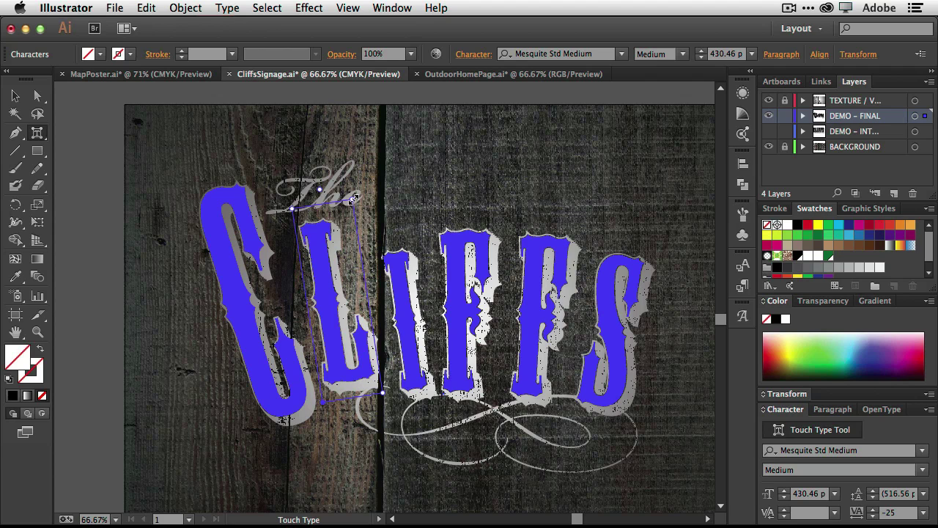
left_click_drag(353, 200, 352, 215)
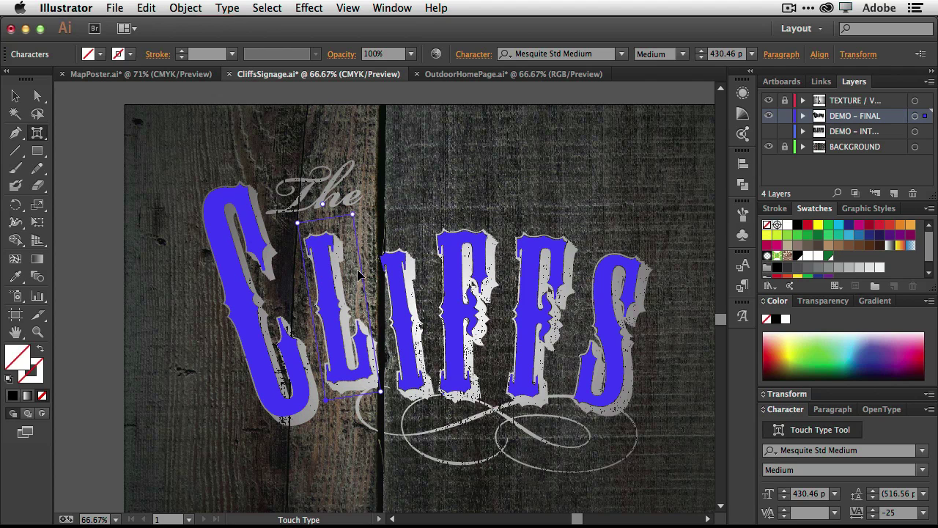
mouse_move(335, 300)
left_mouse_down()
mouse_move(341, 307)
mouse_move(293, 299)
mouse_move(389, 354)
mouse_move(412, 299)
mouse_move(326, 308)
left_mouse_up()
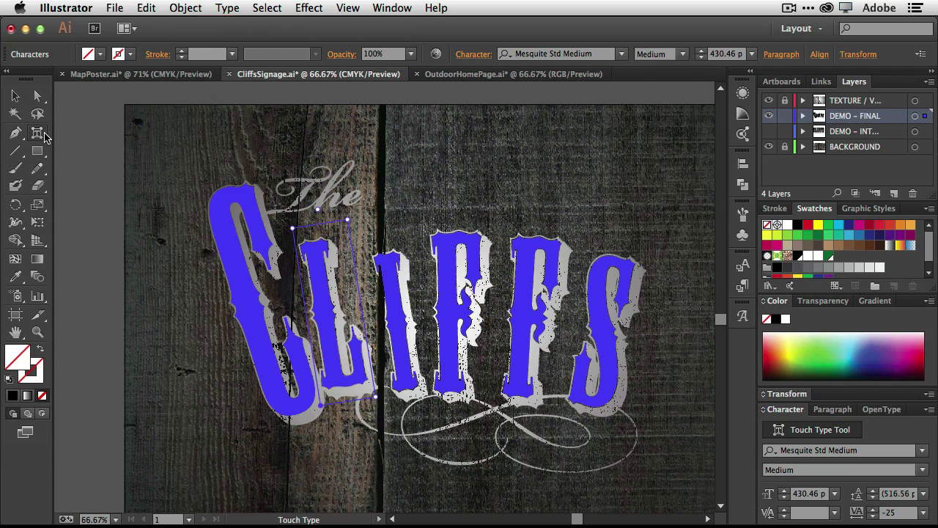
Deselect the lettering and place the text cursor in CLIFFS to retype it as BLUFFS
left_click_drag(37, 133, 72, 136)
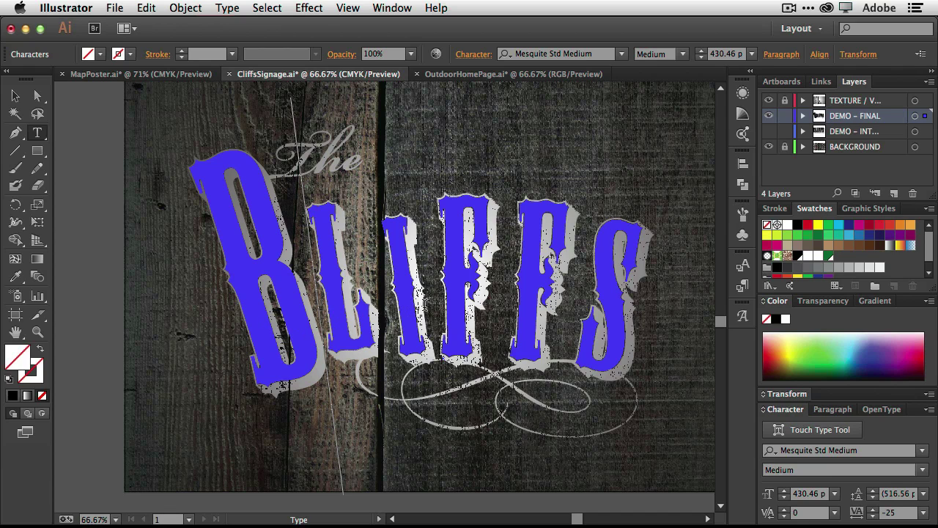
left_click(408, 304)
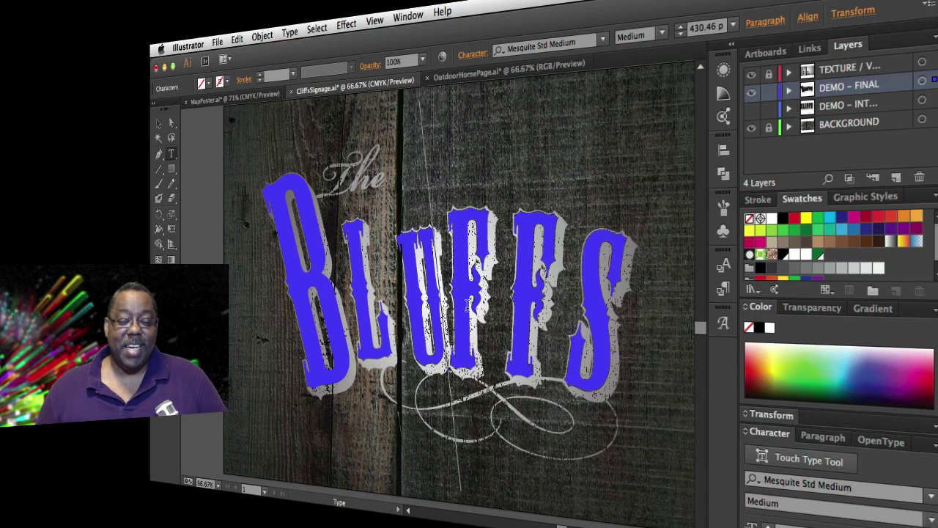
Switch to OutdoorHomePage.ai and select its masthead, hero campsite photo and Apparel icon to inspect them
left_click(483, 71)
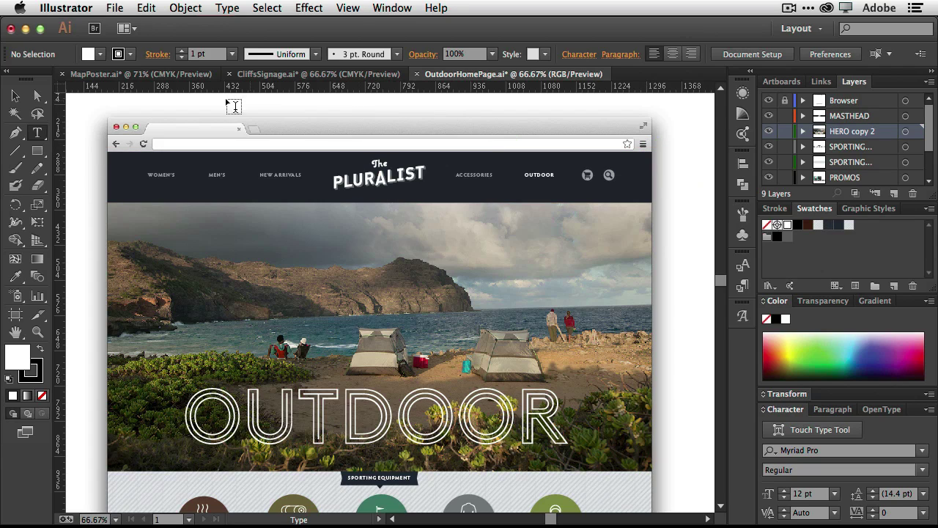
left_click(15, 95)
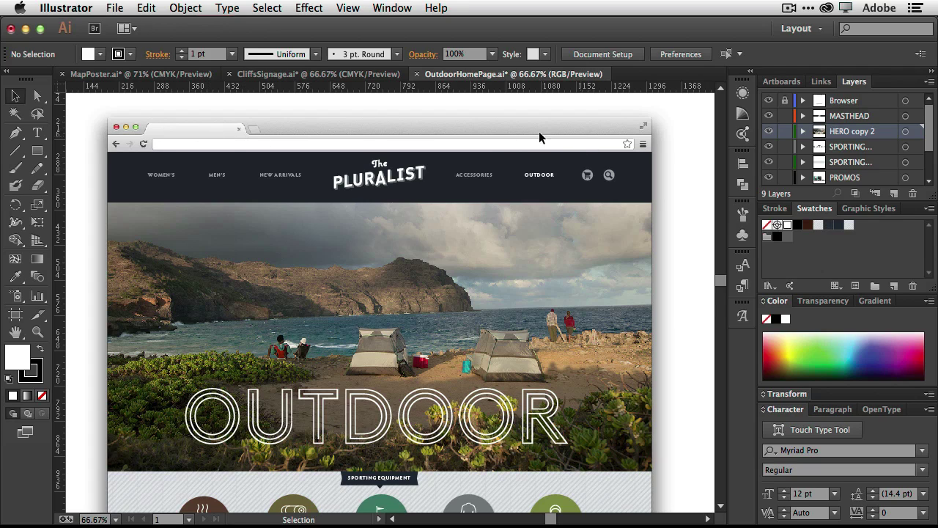
left_click(601, 195)
left_click(404, 256)
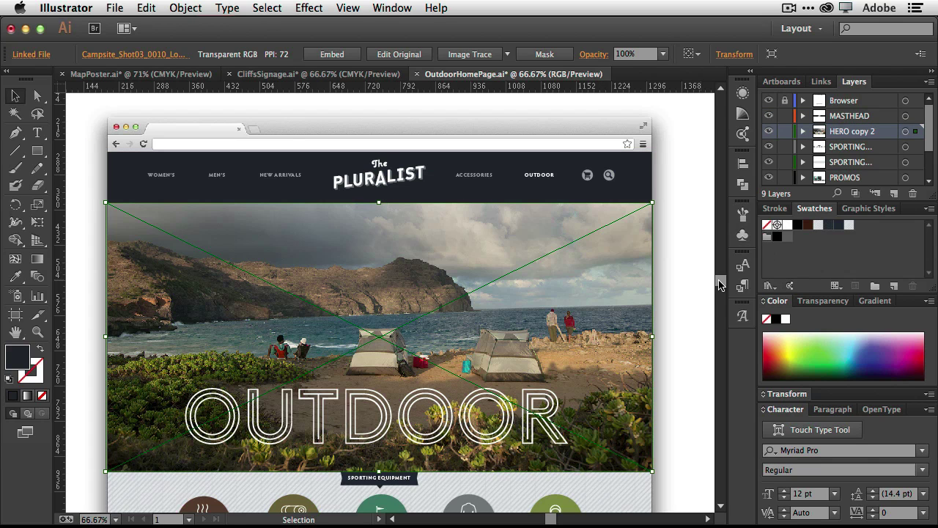
left_click_drag(720, 282, 720, 297)
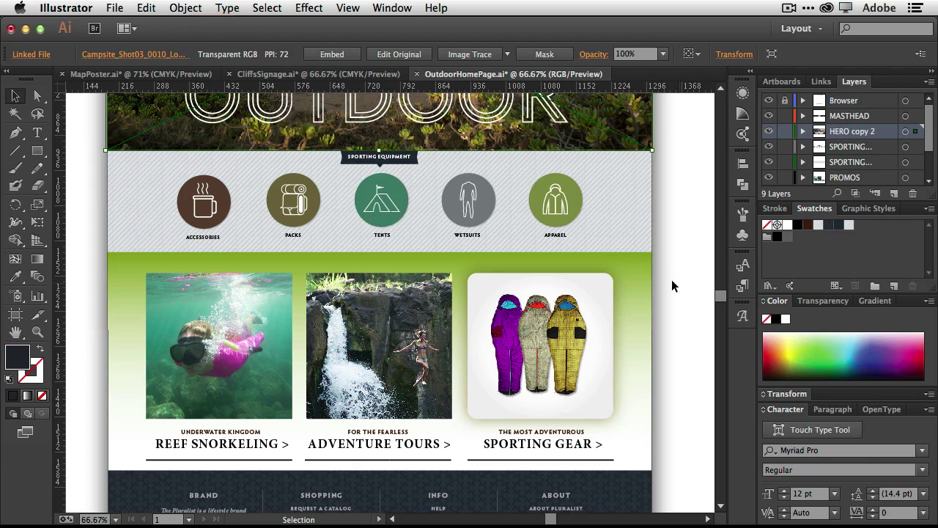
left_click(564, 205)
left_click_drag(564, 204, 391, 206)
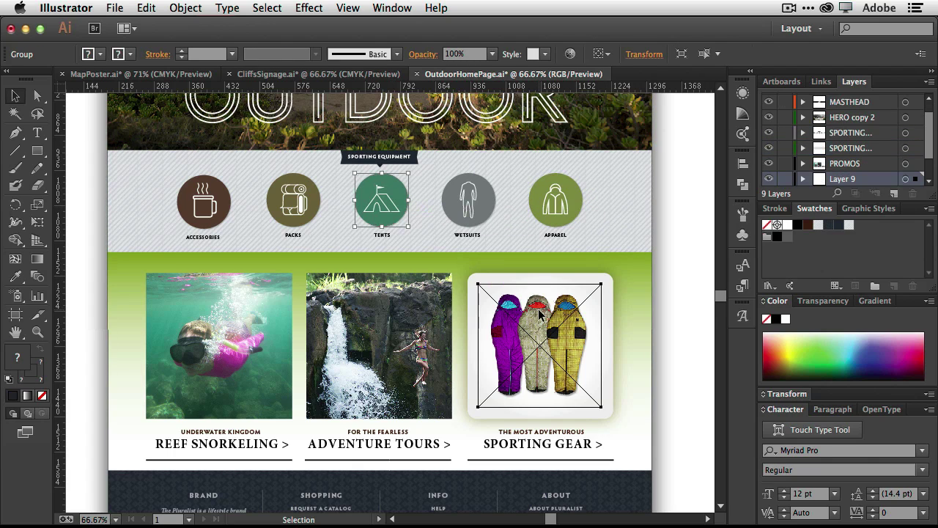
mouse_move(721, 299)
left_mouse_down()
mouse_move(721, 316)
mouse_move(720, 281)
left_mouse_up()
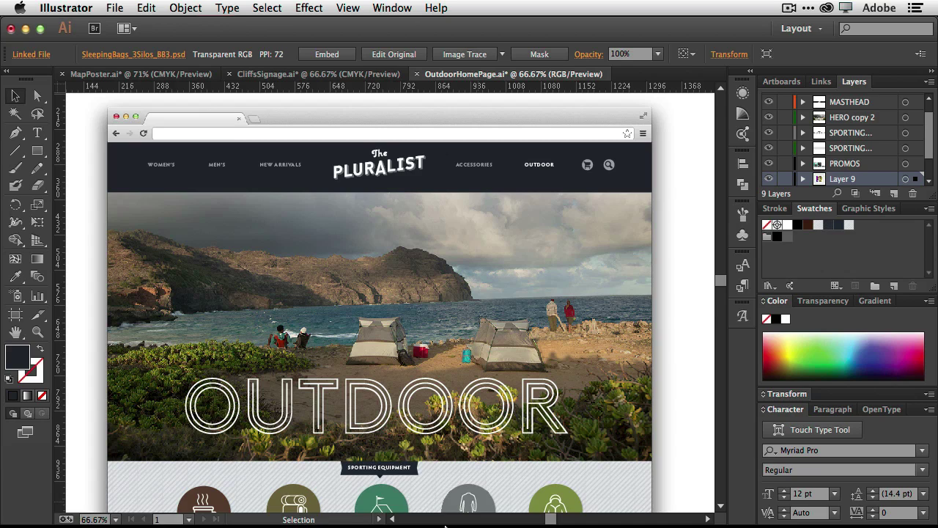
Scroll through the plain, unstyled Pluralist page in Chrome, then switch back to Illustrator
mouse_move(379, 517)
left_click(108, 510)
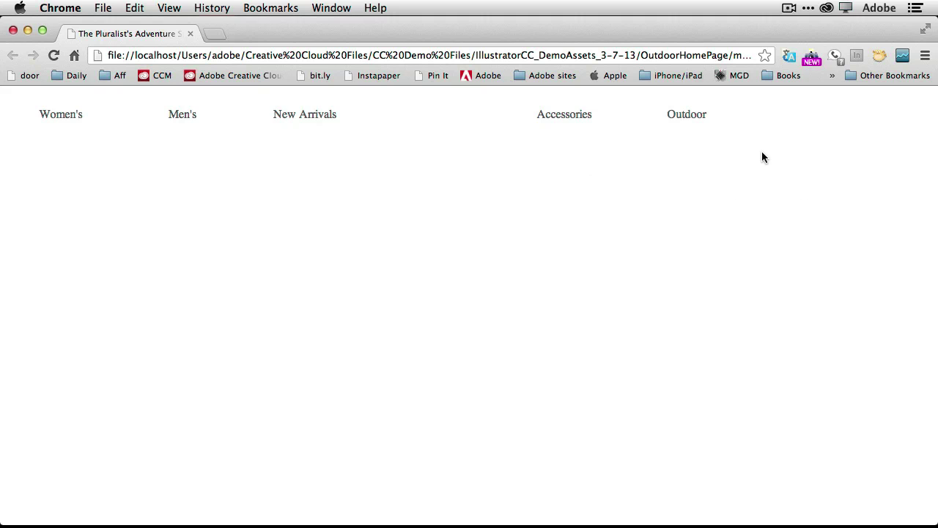
scroll(763, 157, "down", 10)
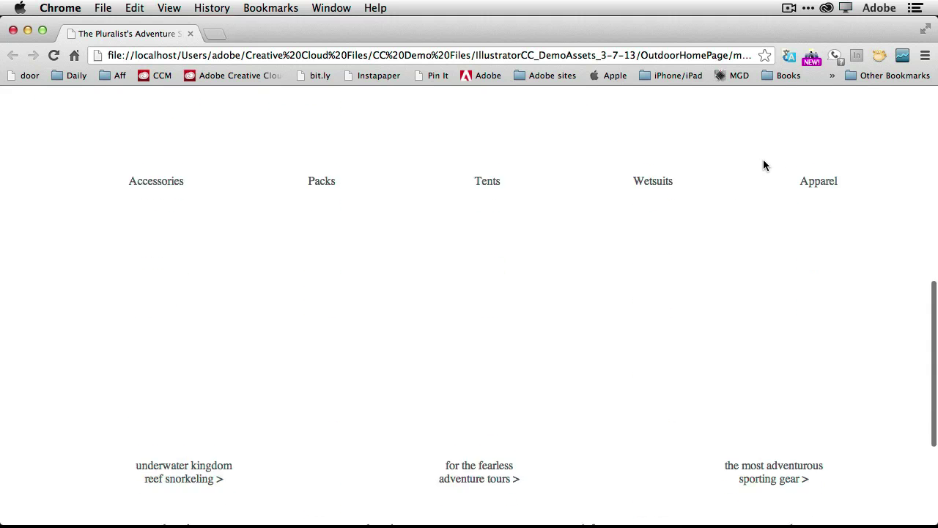
scroll(763, 159, "down", 5)
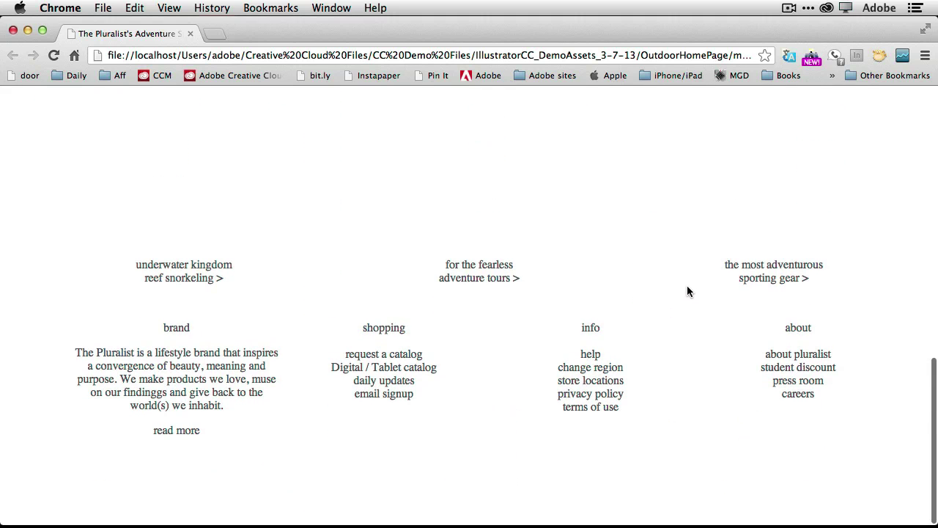
left_click_drag(490, 277, 436, 269)
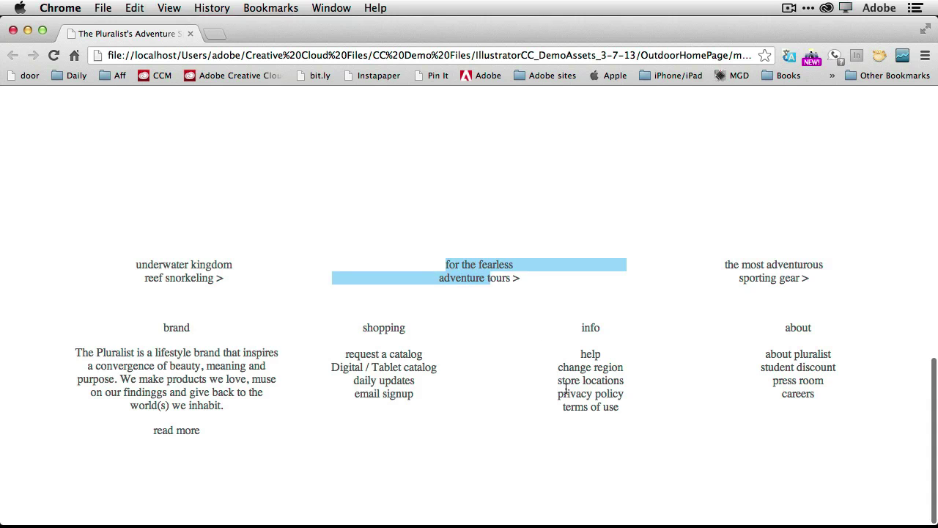
scroll(623, 371, "up", 15)
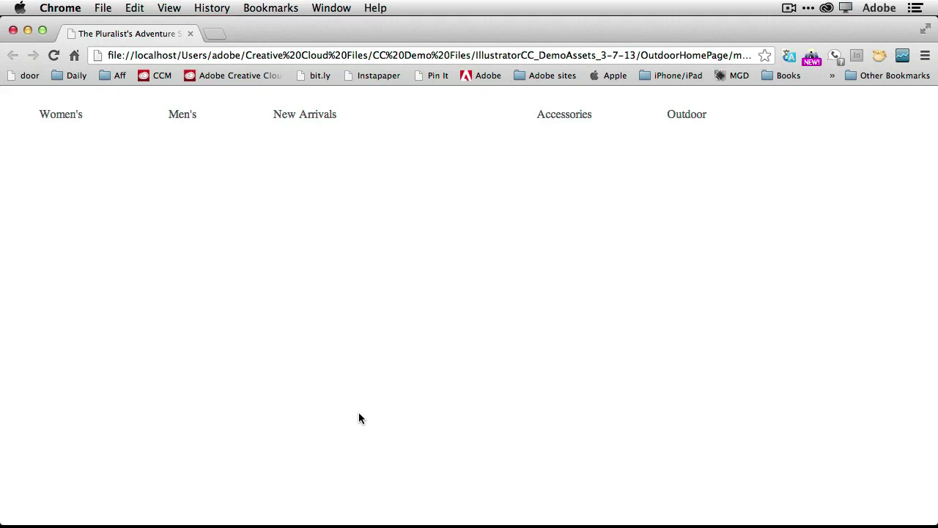
key("super+Tab")
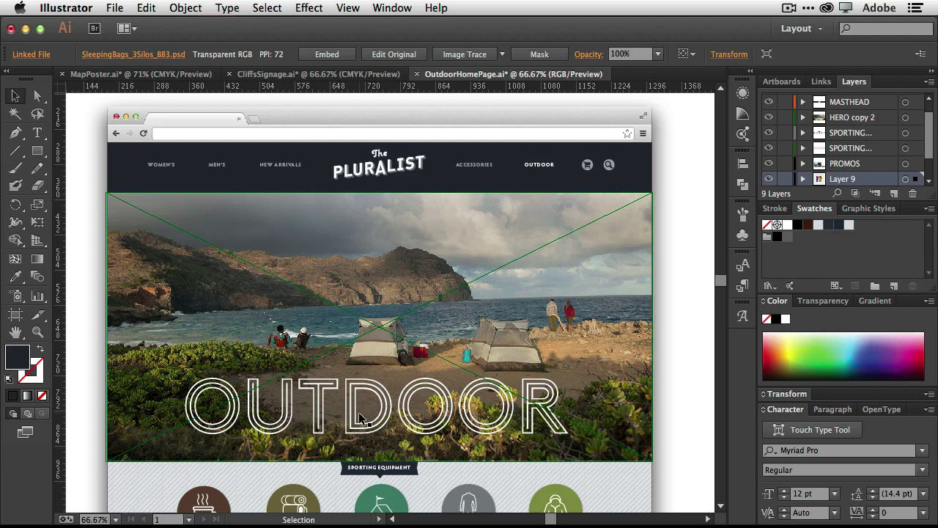
Export the mockup in CSS format as style.css, accepting the pixel-unit CSS export options
left_click(110, 9)
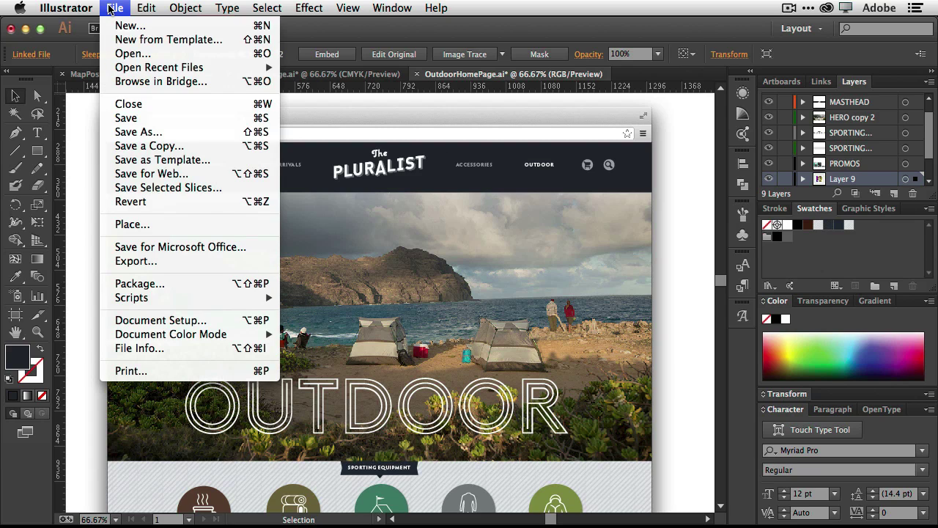
left_click(139, 261)
left_click(450, 328)
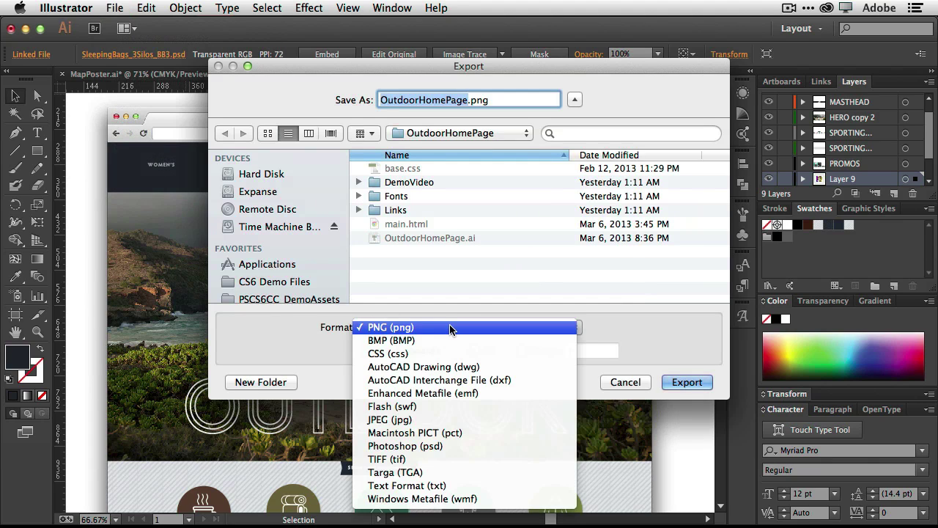
left_click(450, 352)
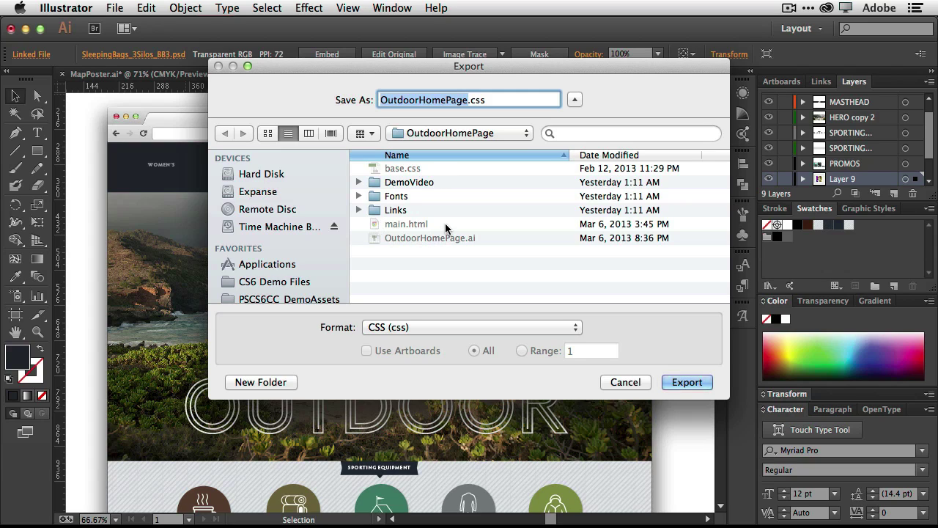
type("sty")
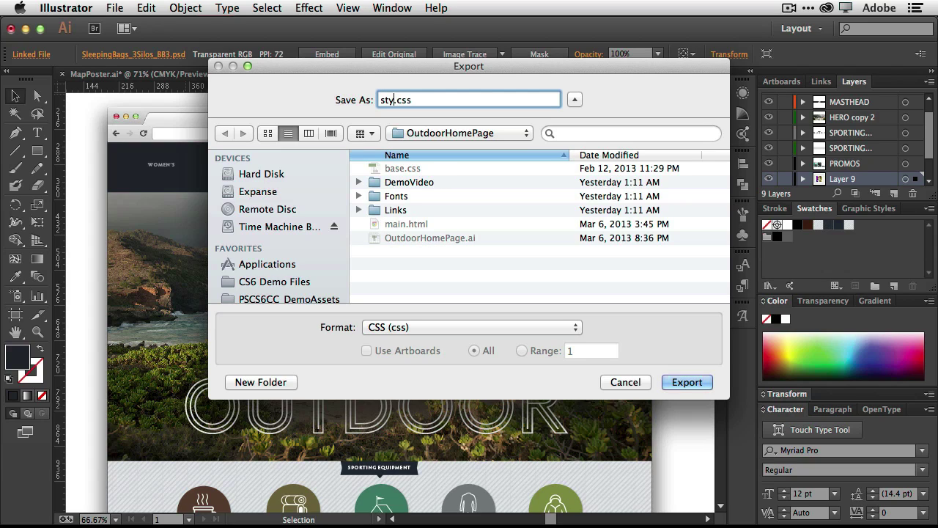
type("le")
left_click(683, 381)
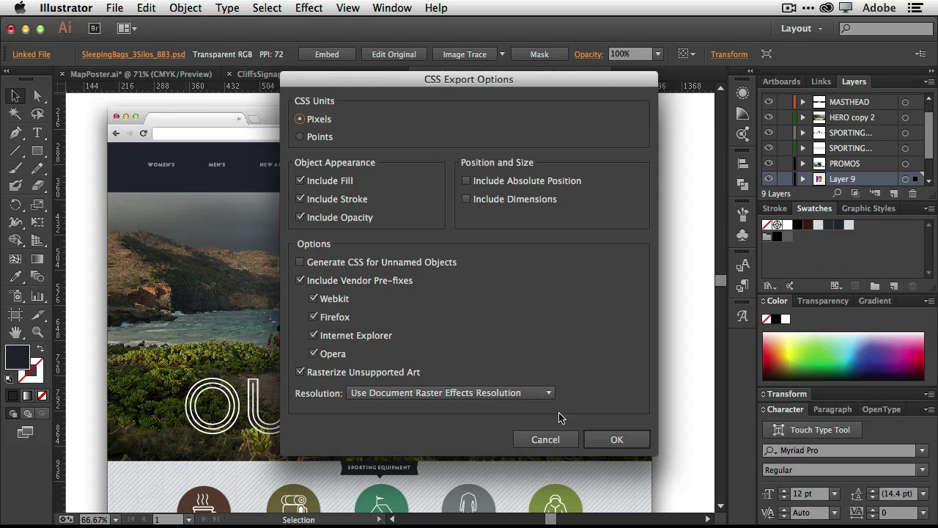
left_click(602, 444)
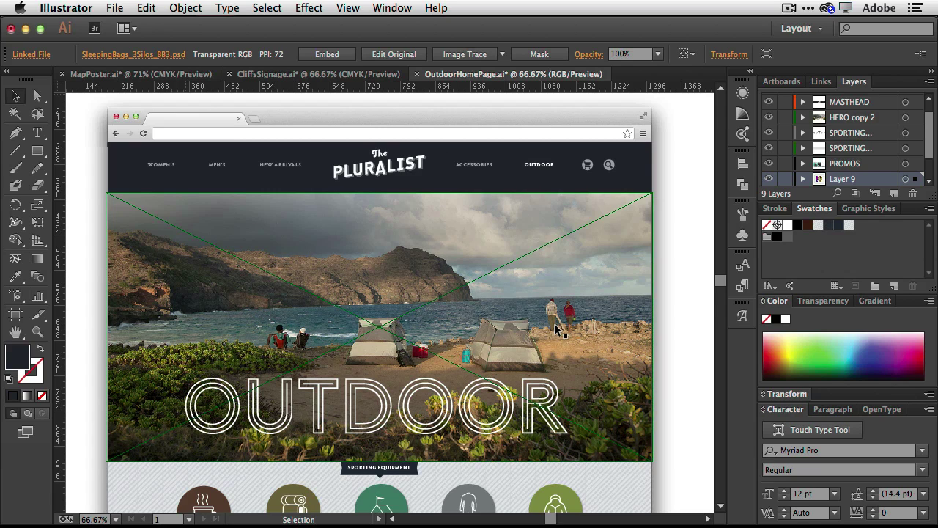
Switch to Chrome and reload the Pluralist page to pick up style.css
key("a")
key("super+Tab")
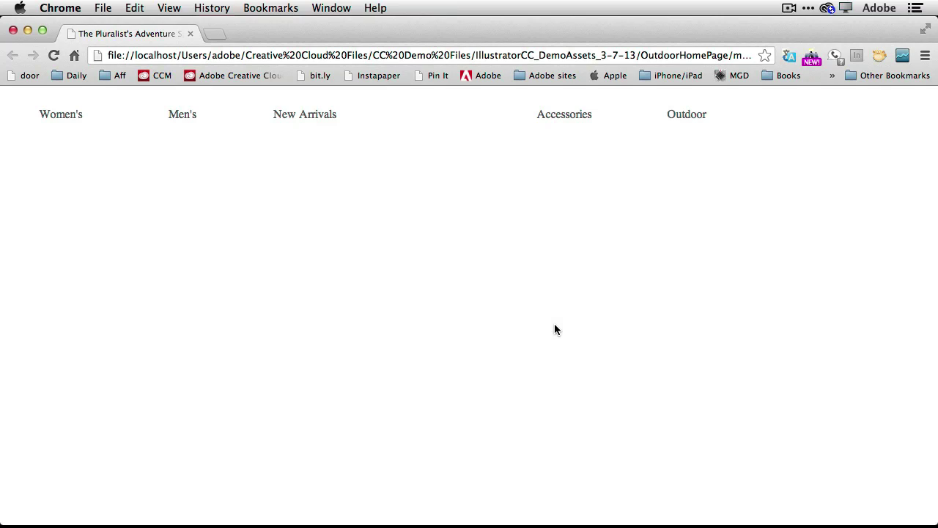
left_click(53, 56)
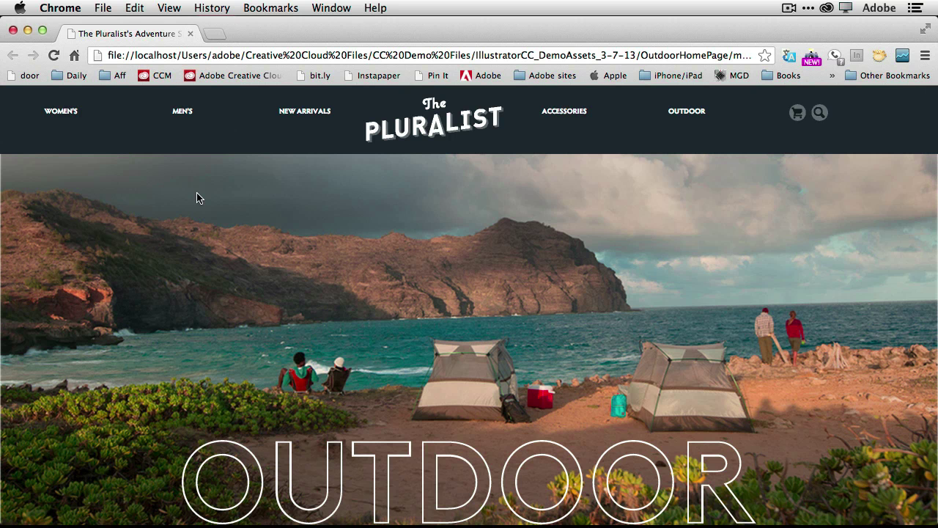
Scroll through the styled page, checking the TENTS label and the INFO footer column
scroll(666, 292, "down", 5)
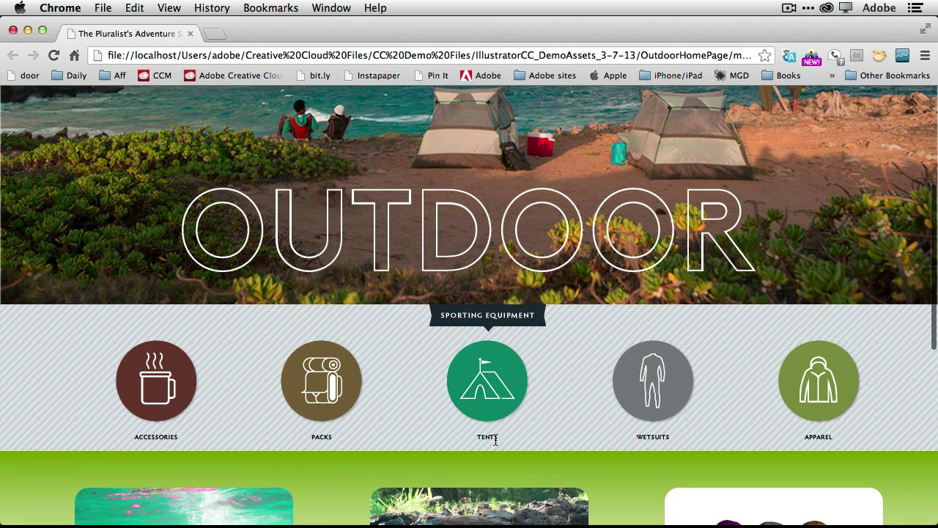
left_click_drag(497, 436, 464, 436)
left_click(645, 412)
scroll(644, 436, "down", 10)
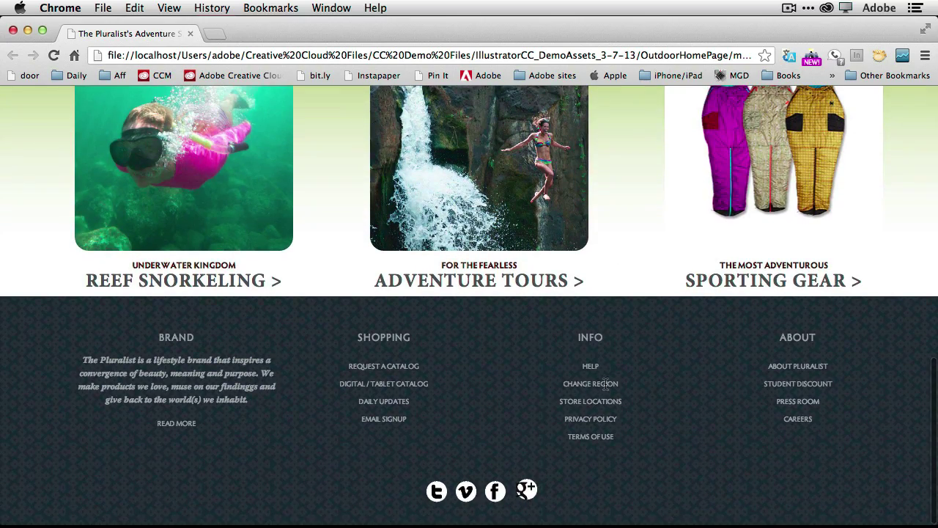
left_click_drag(605, 384, 575, 326)
scroll(621, 327, "up", 3)
scroll(621, 321, "up", 7)
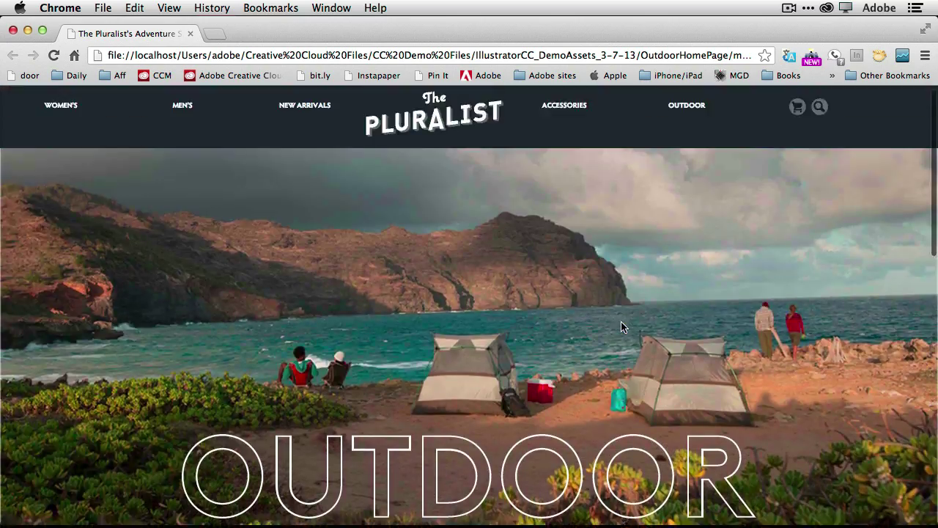
scroll(702, 316, "down", 3)
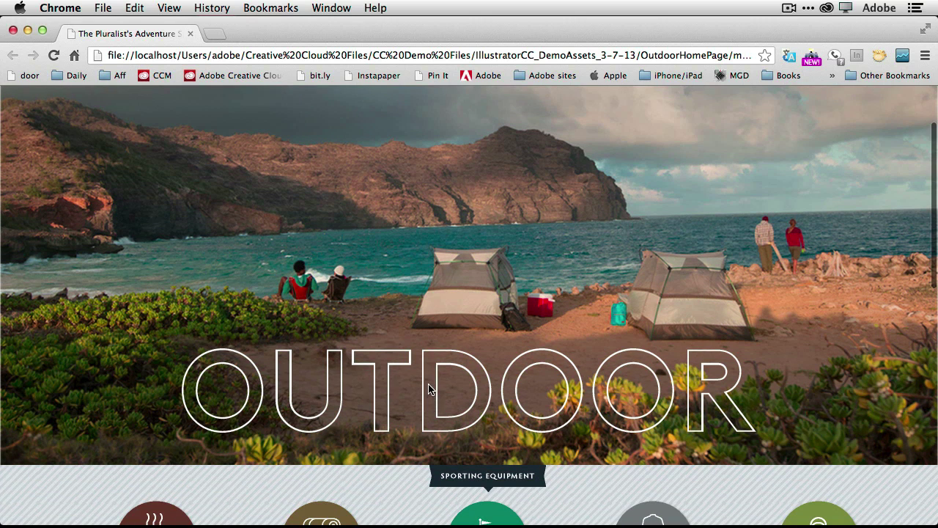
key("super+Tab")
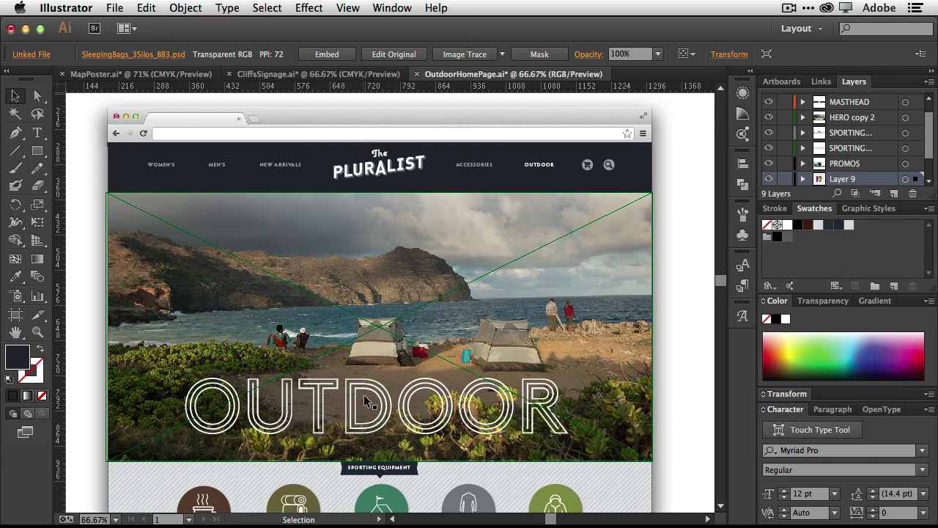
key("super+Tab")
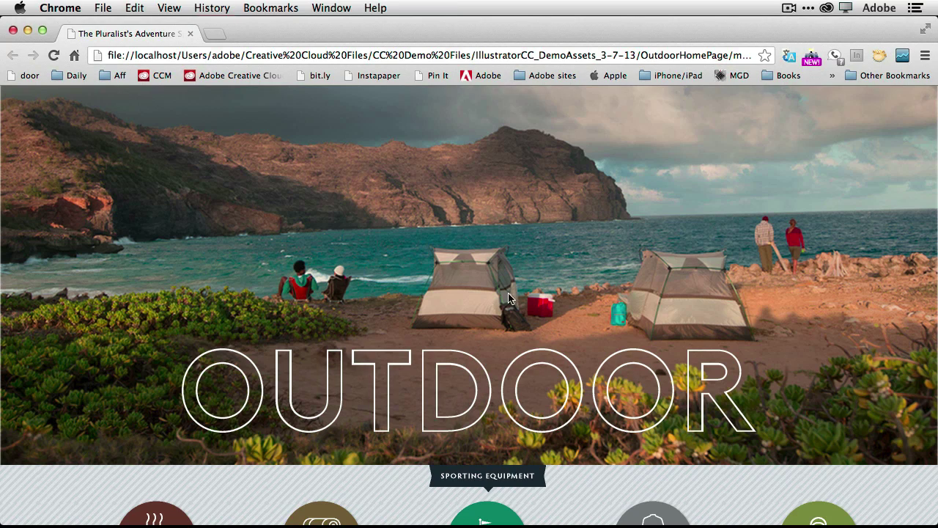
scroll(533, 288, "down", 5)
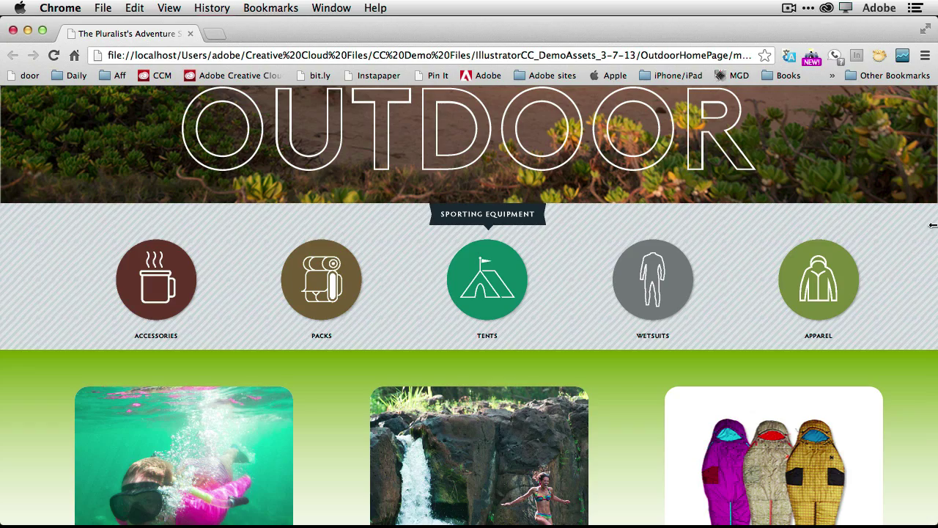
mouse_move(934, 227)
left_mouse_down()
mouse_move(693, 227)
mouse_move(934, 231)
left_mouse_up()
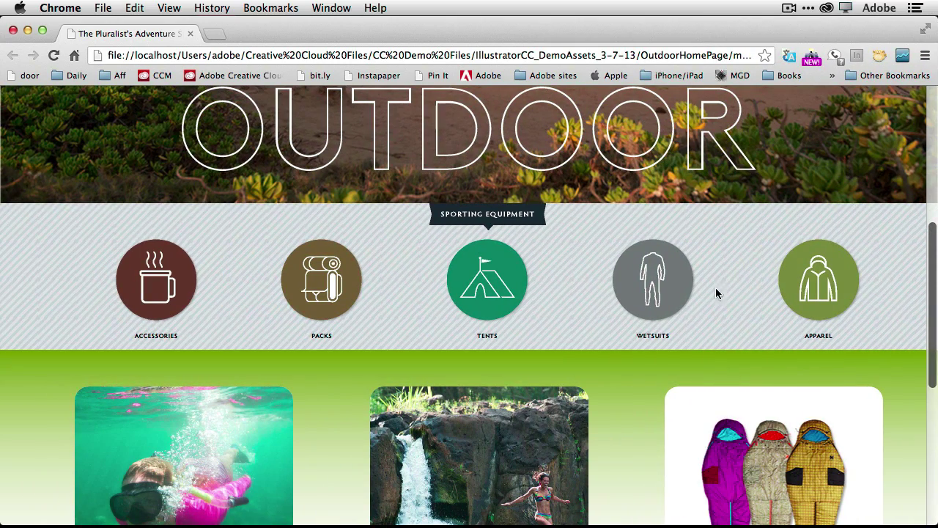